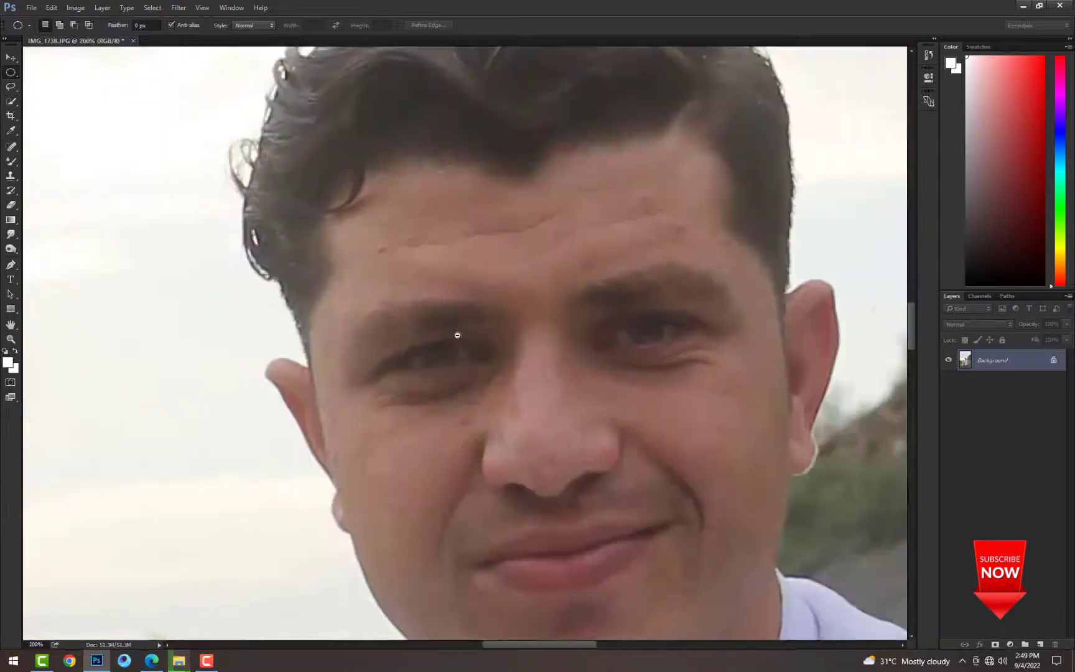
- Duplicate the background layer and sharpen the copy with Unsharp Mask, raising the radius and amount
scroll(458, 336, "down", 4)
key("ctrl+j")
left_click(176, 9)
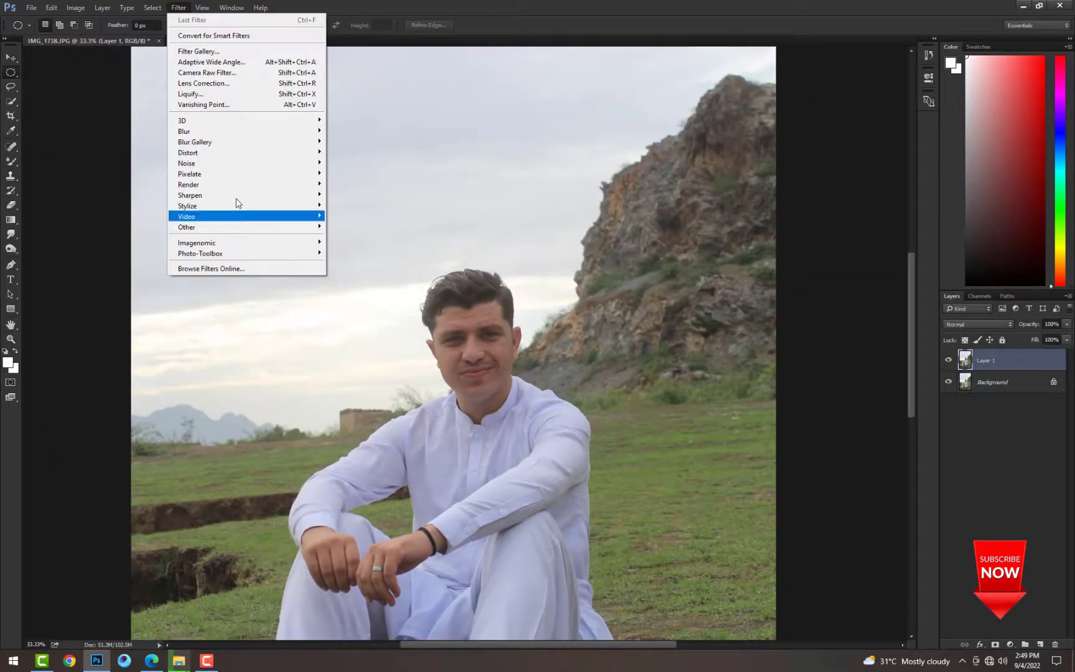
mouse_move(249, 194)
left_click(360, 247)
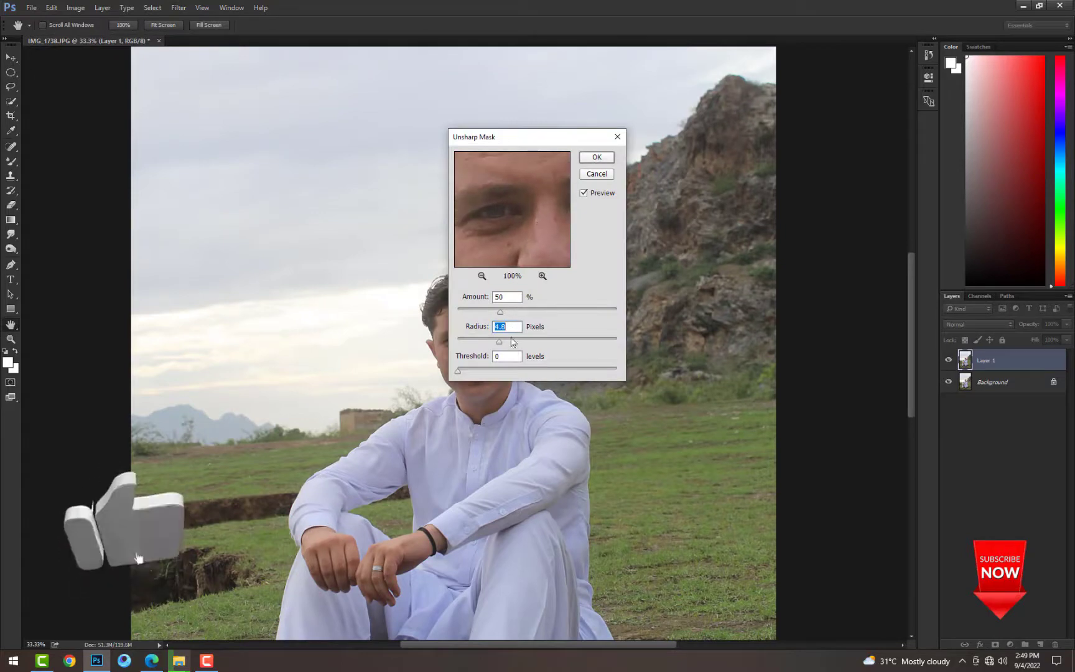
left_click_drag(500, 342, 505, 342)
left_click(531, 311)
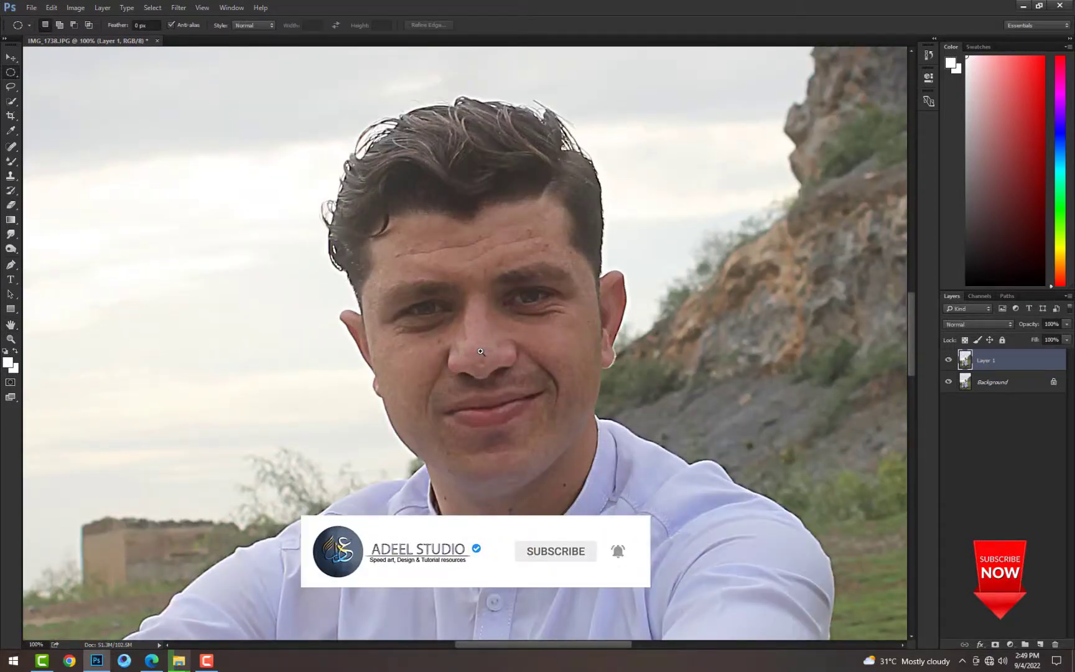
- Merge the sharpened copy down into the background layer
left_click(437, 322, "alt")
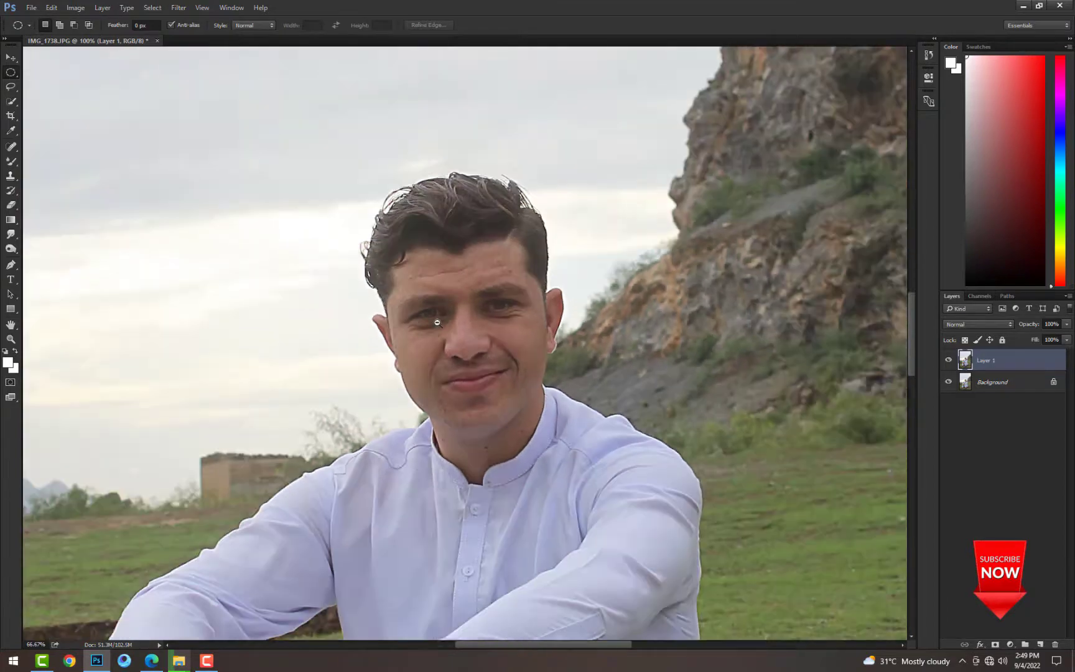
scroll(437, 322, "down", 4)
scroll(441, 336, "up", 1)
key("ctrl+e")
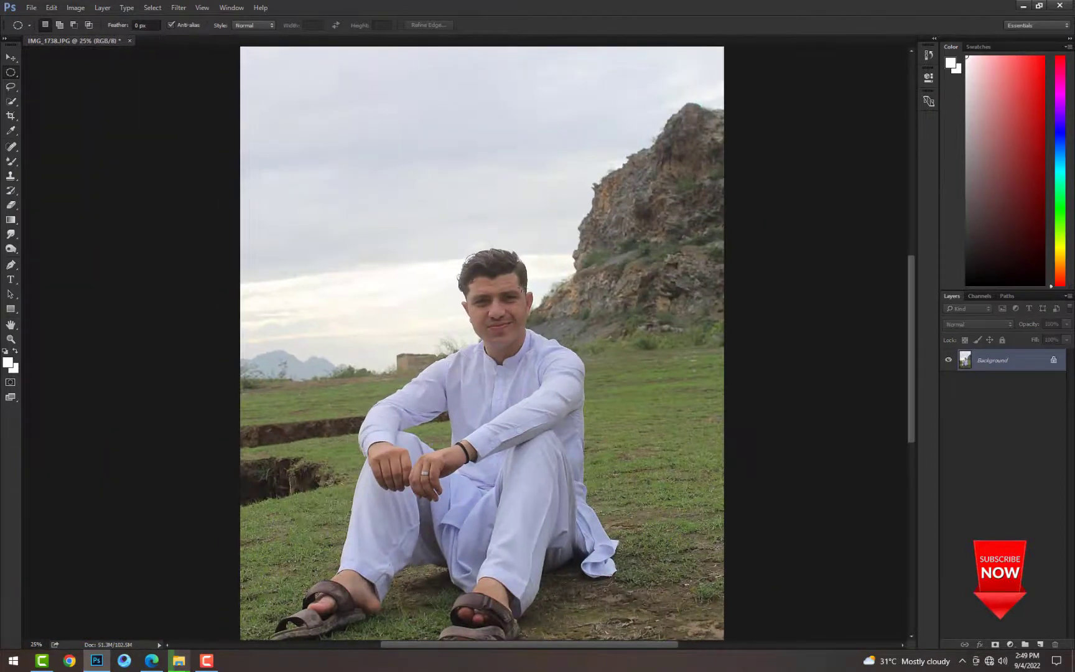
- Apply Shadows/Highlights to a duplicate layer with shadow tone 85%, highlights amount 11% and midtone about +17
scroll(520, 288, "up", 4)
key("ctrl+j")
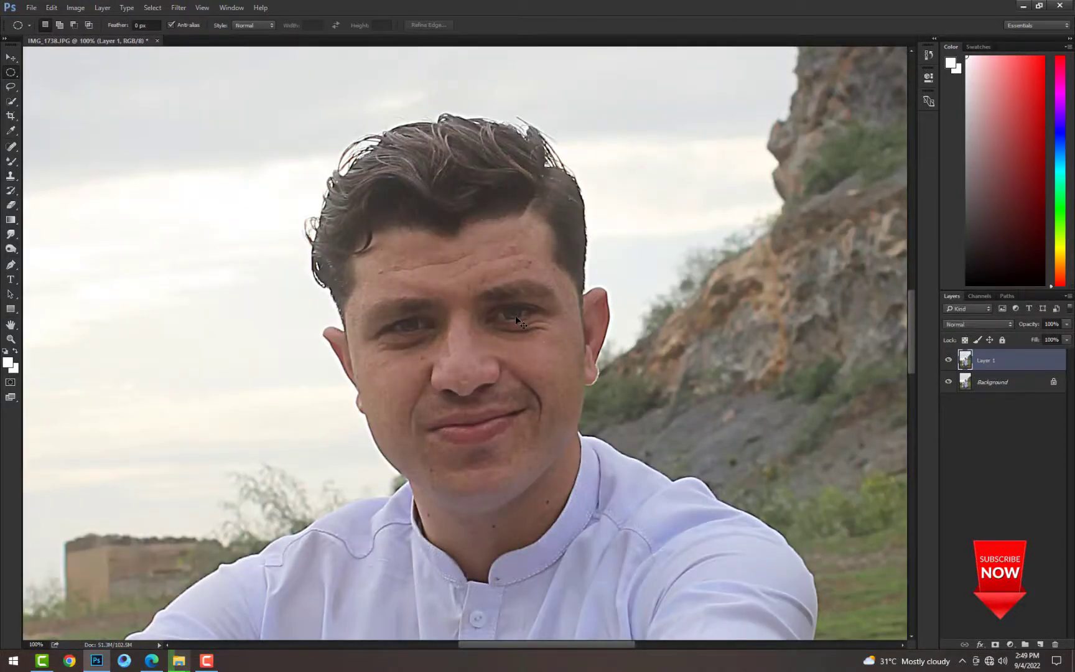
key("ctrl+shift+h")
left_click_drag(723, 239, 748, 238)
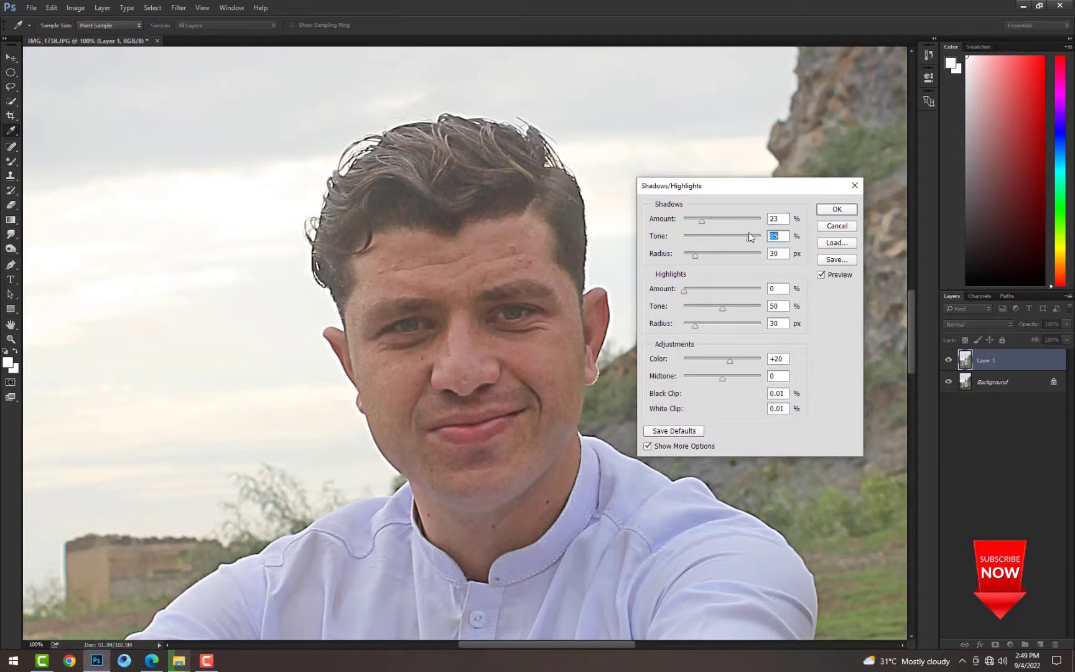
left_click_drag(684, 290, 692, 291)
left_click_drag(733, 374, 731, 381)
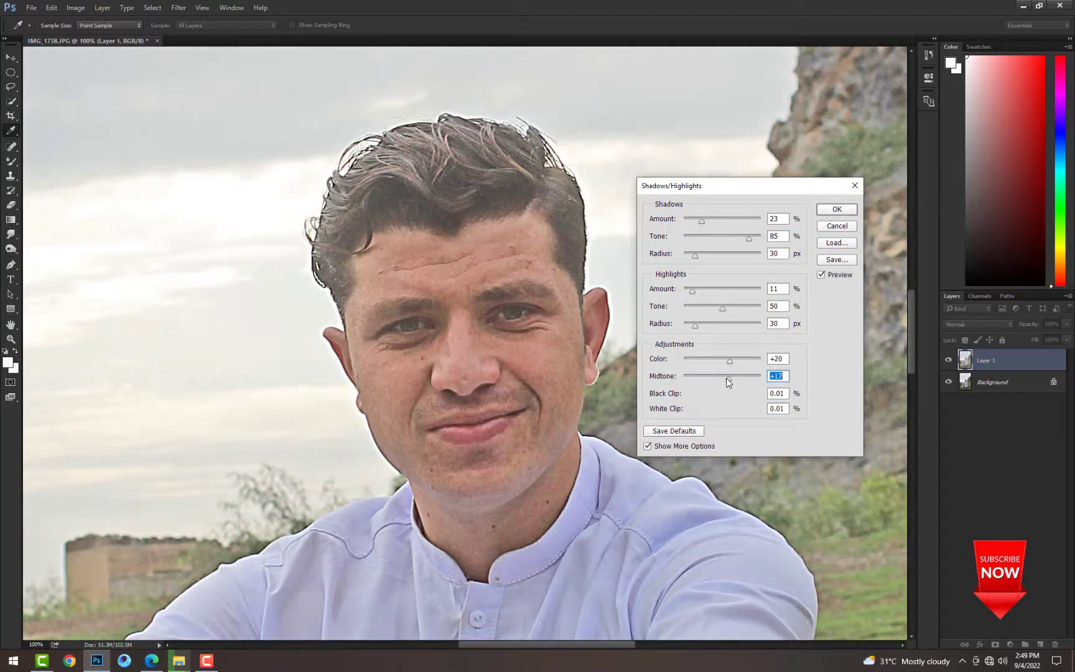
key("Return")
- Merge the layer with the Shadows/Highlights adjustment down into the background
scroll(456, 333, "down", 6)
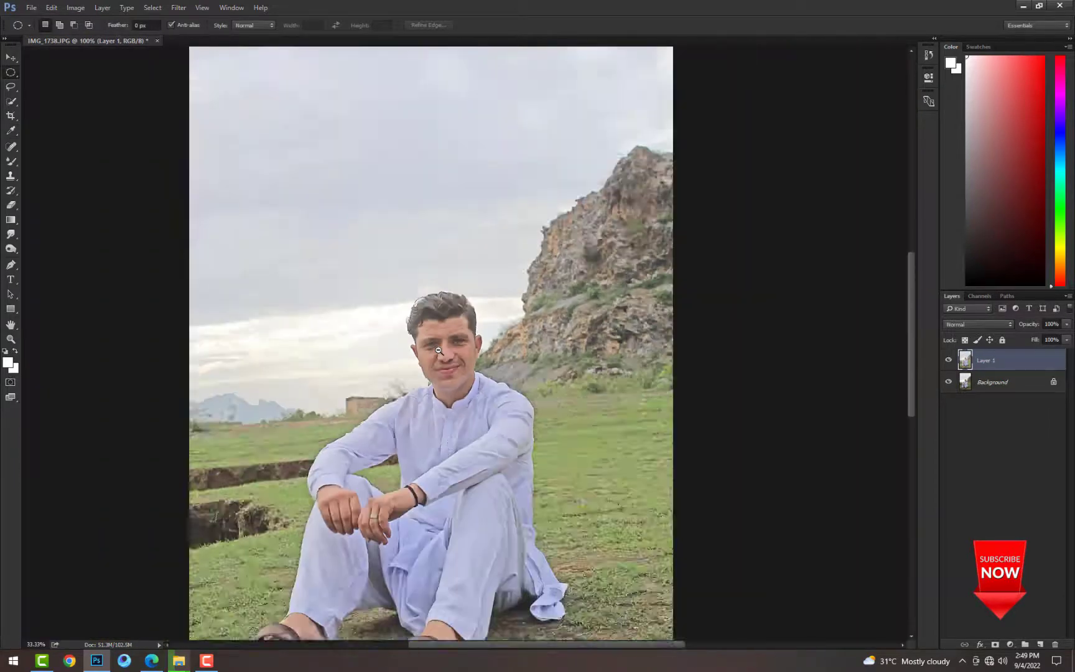
scroll(455, 333, "up", 4)
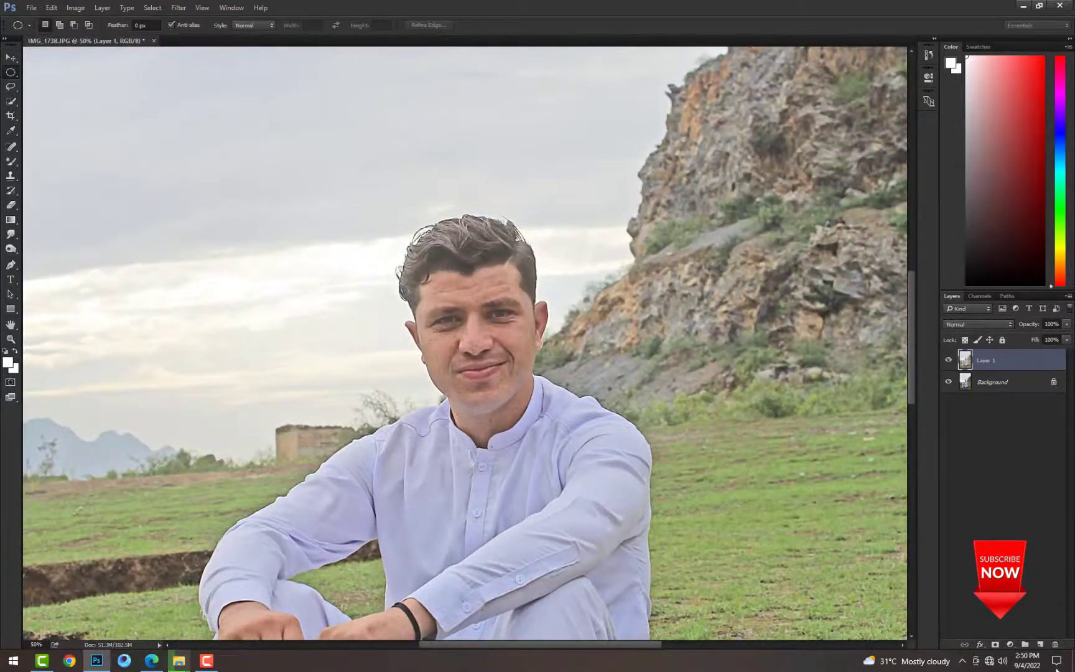
key("ctrl+e")
- Deepen the dark tones with a Selective Color adjustment layer by raising its Black value, and merge it down
left_click(1010, 645)
left_click(1019, 622)
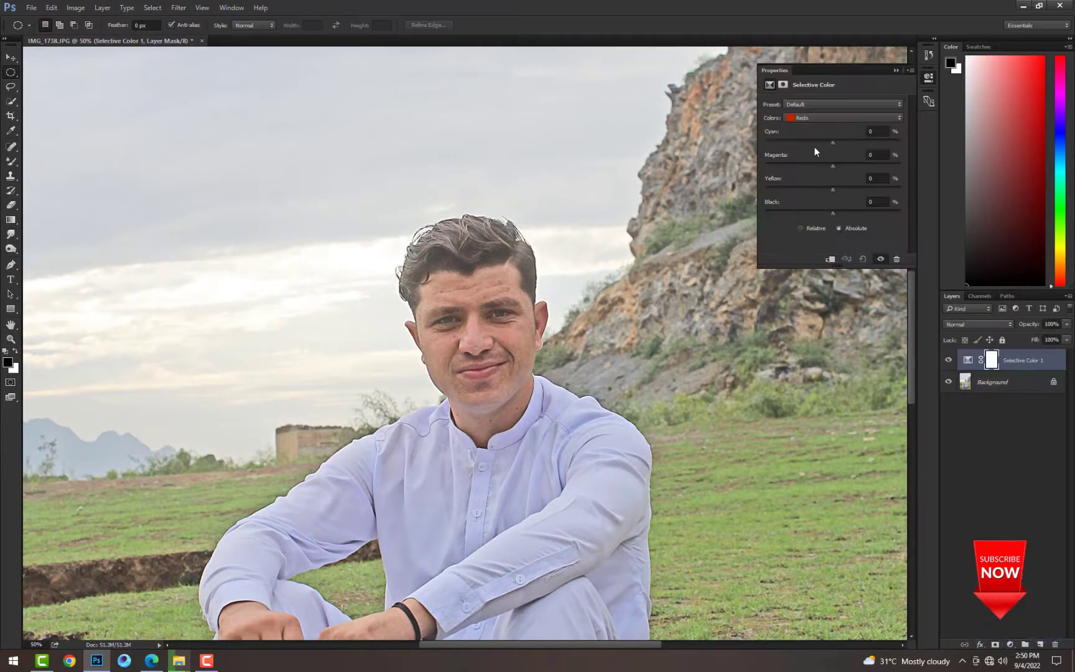
left_click(816, 120)
left_click(822, 200)
left_click_drag(833, 213, 859, 213)
key("ctrl+e")
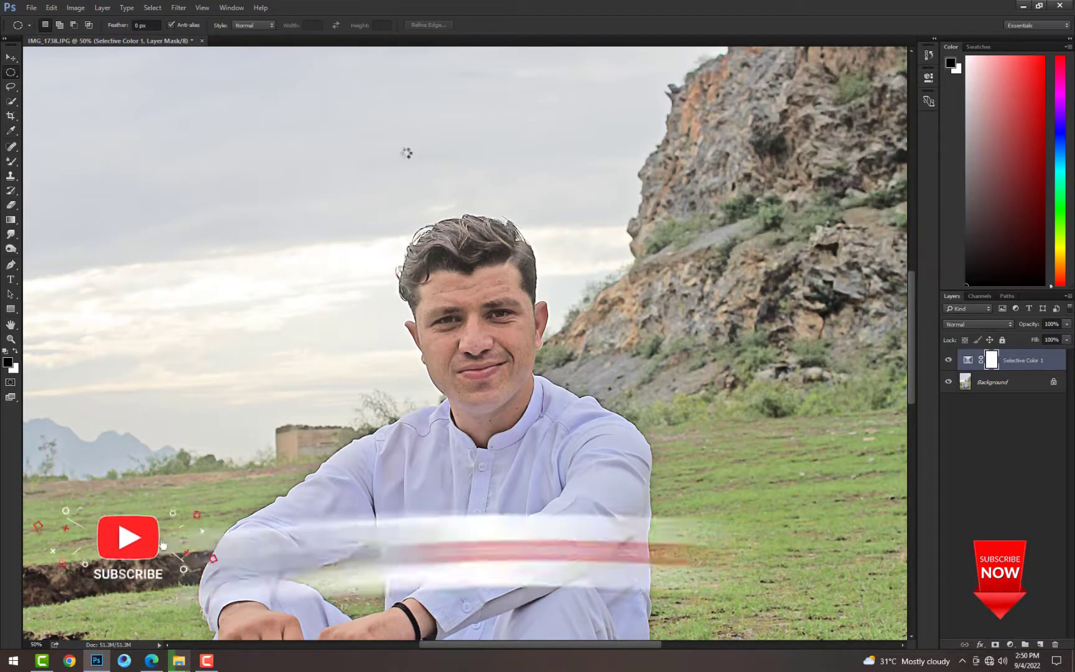
- Apply the Camera Raw filter directly to the background layer with highlights -100 and shadows +100
left_click(178, 8)
left_click(205, 73)
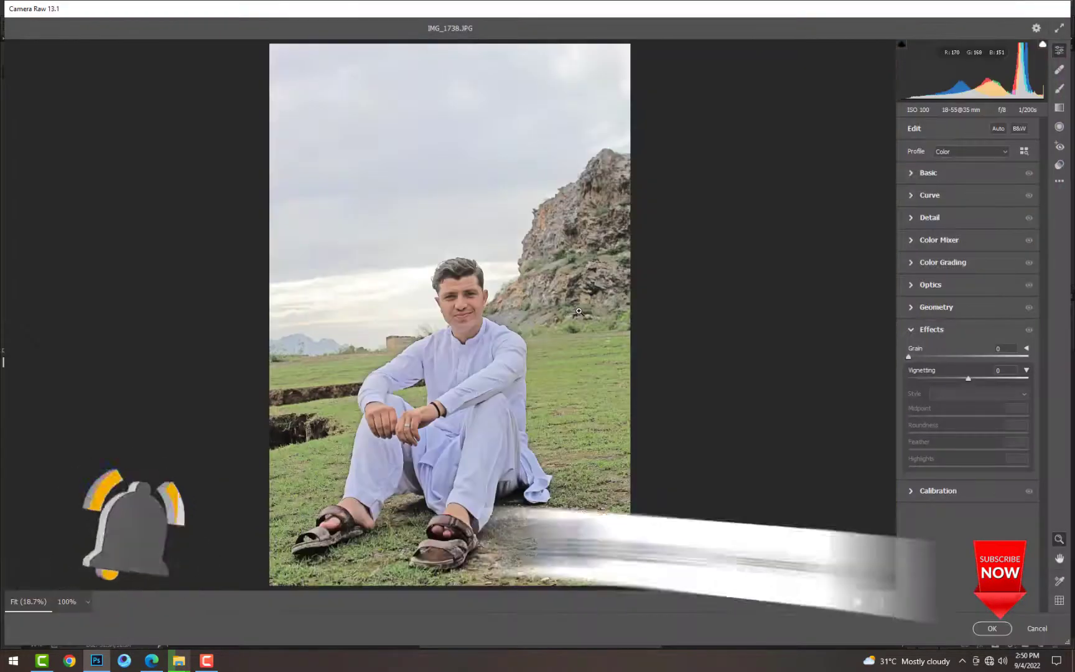
left_click(409, 308)
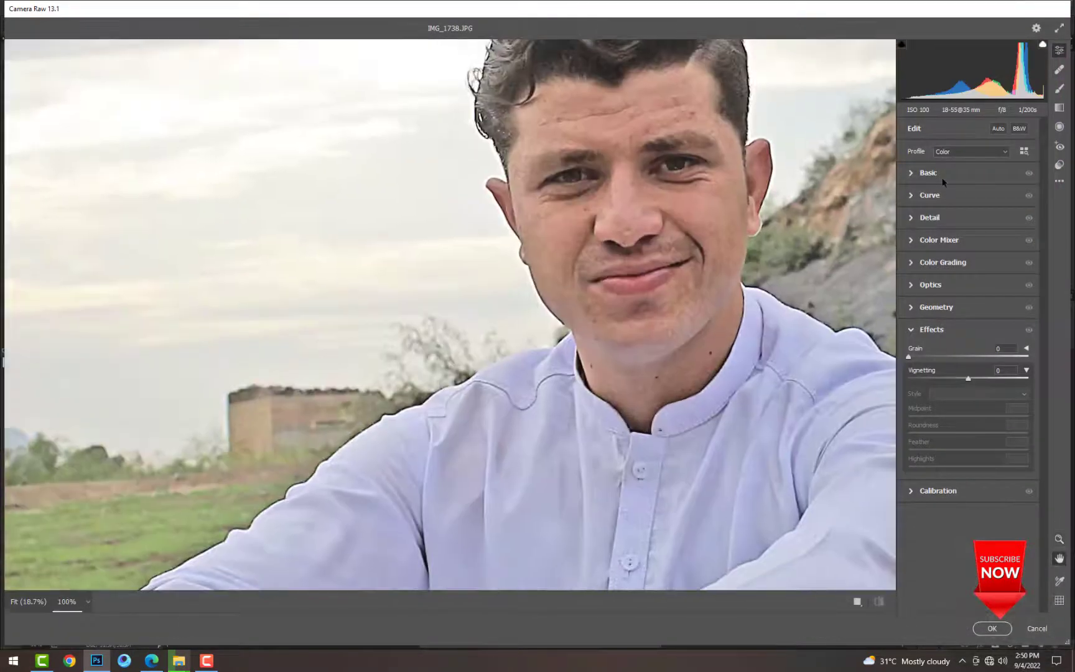
left_click(944, 177)
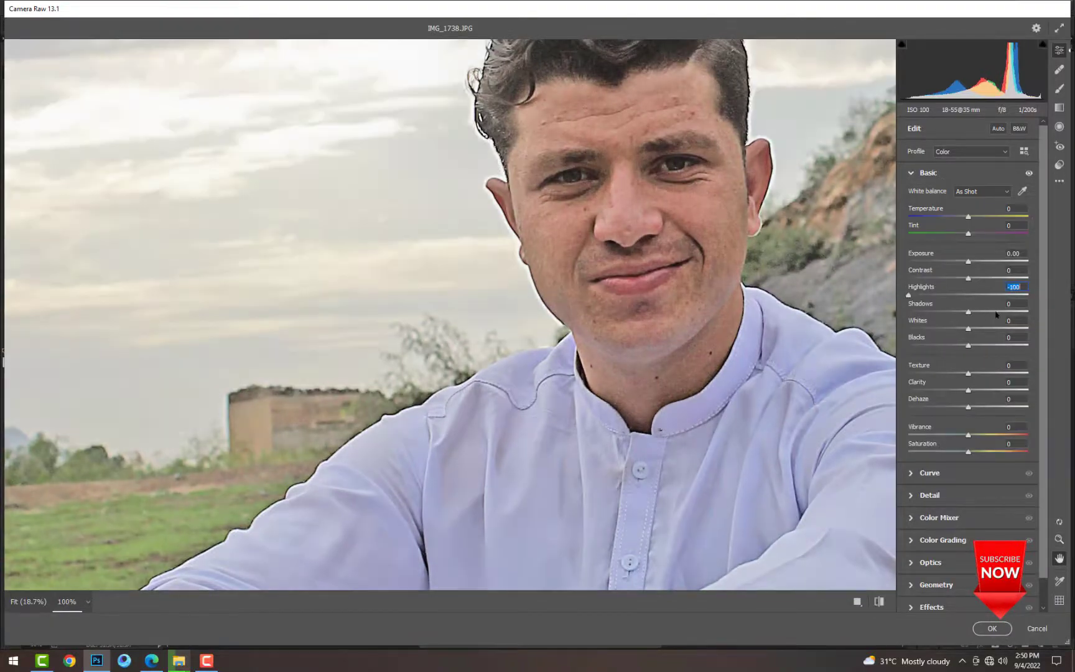
left_click_drag(968, 312, 1071, 308)
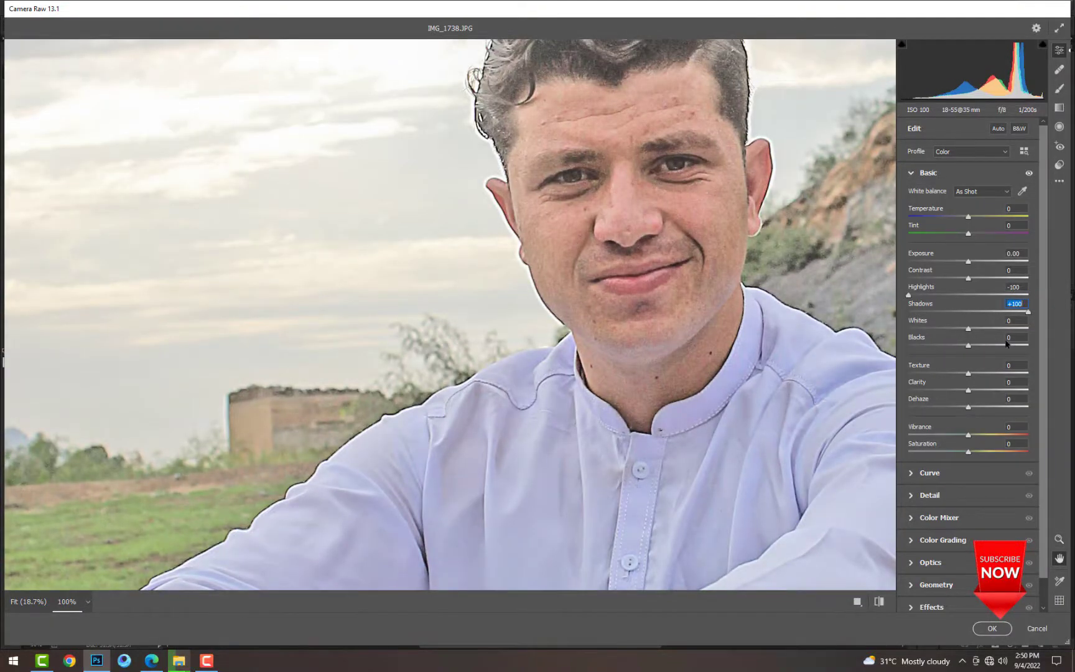
left_click(992, 628)
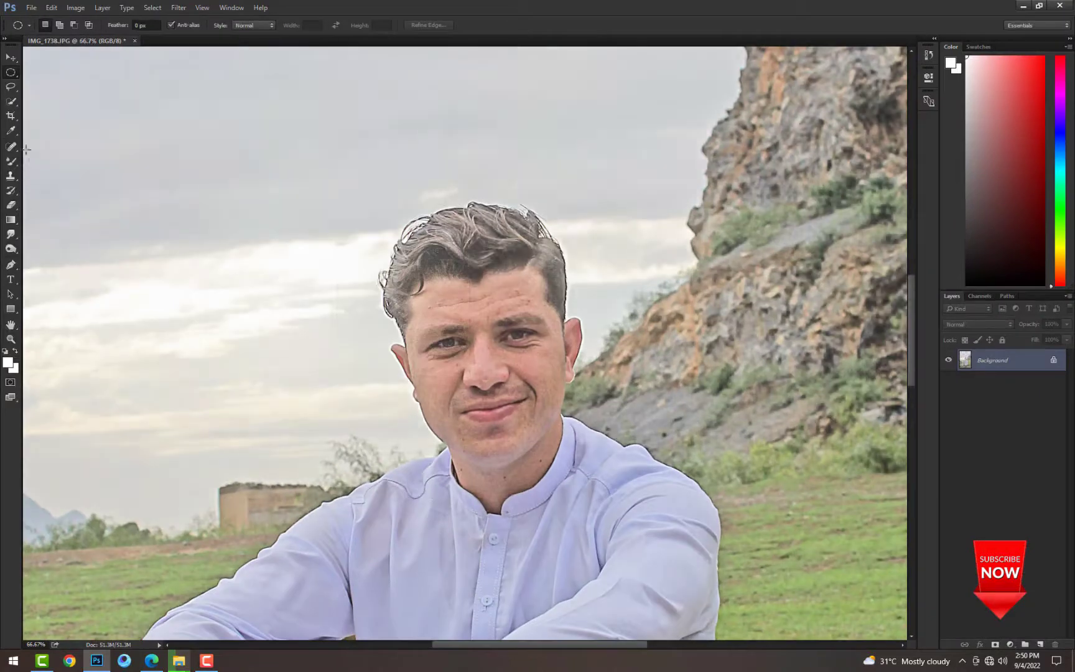
- Choose the Eraser tool and undo the Camera Raw adjustment on the background layer
left_click(12, 205)
scroll(427, 280, "up", 1)
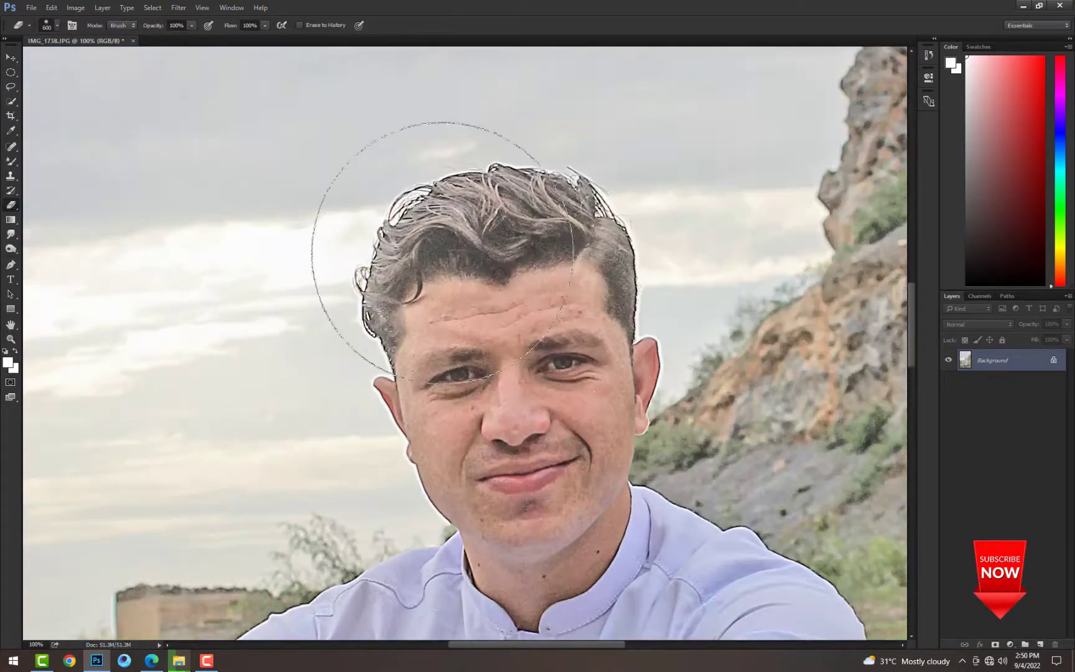
key("ctrl+z")
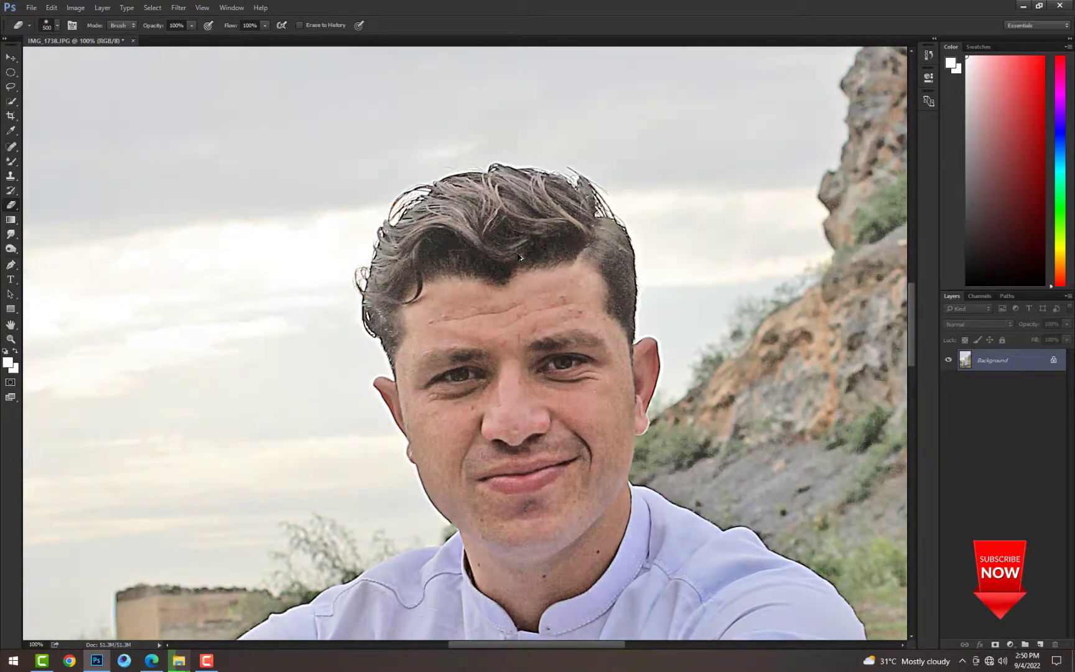
- Duplicate the layer and apply Camera Raw to the copy with highlights -100, shadows +100 and whites +70
key("ctrl+j")
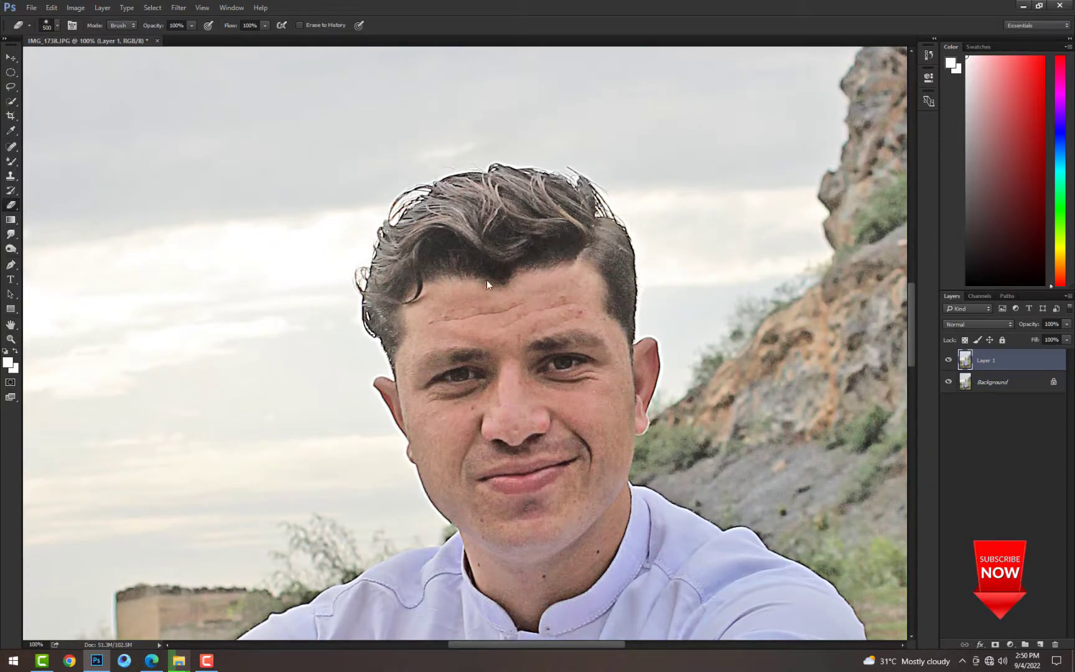
key("ctrl+shift+a")
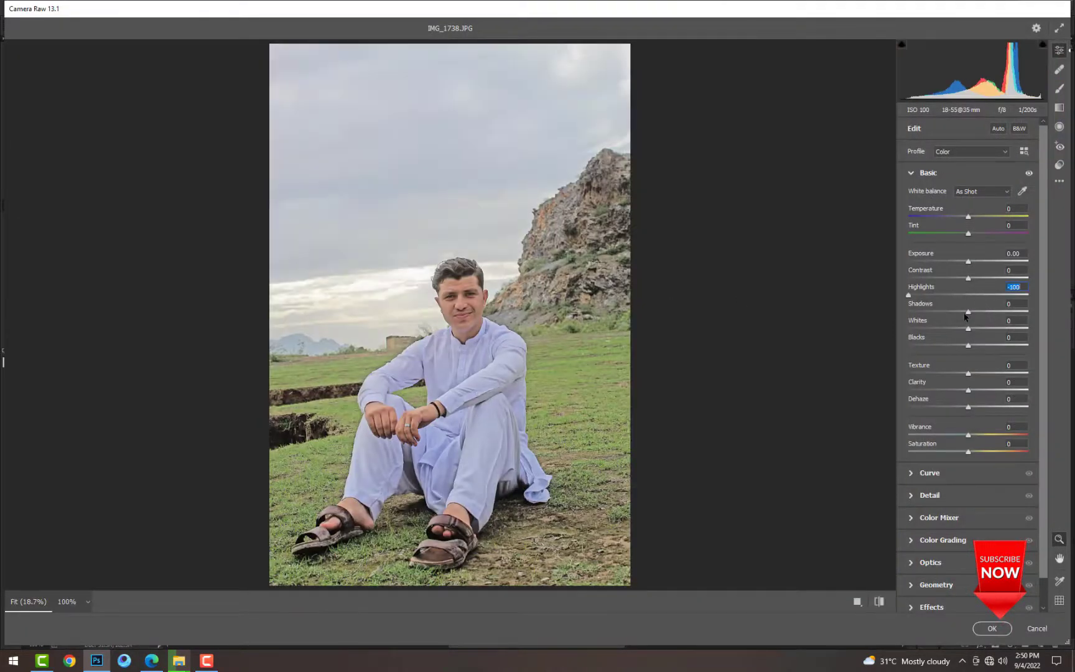
key("Tab")
type("100")
key("Return")
key("Tab")
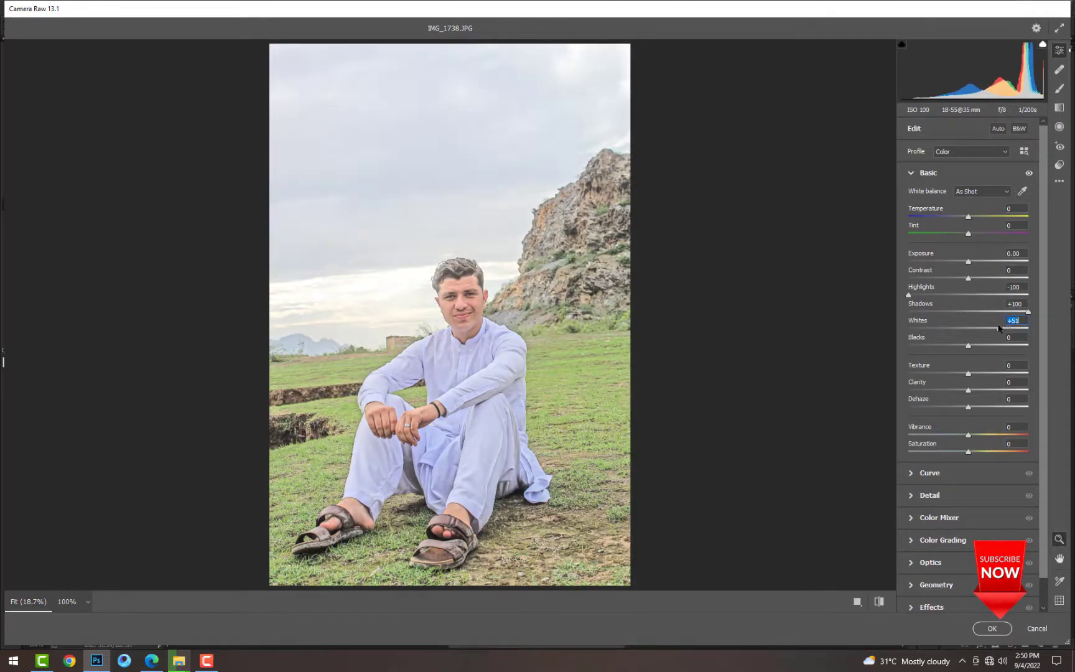
type("70")
key("Return")
key("Return")
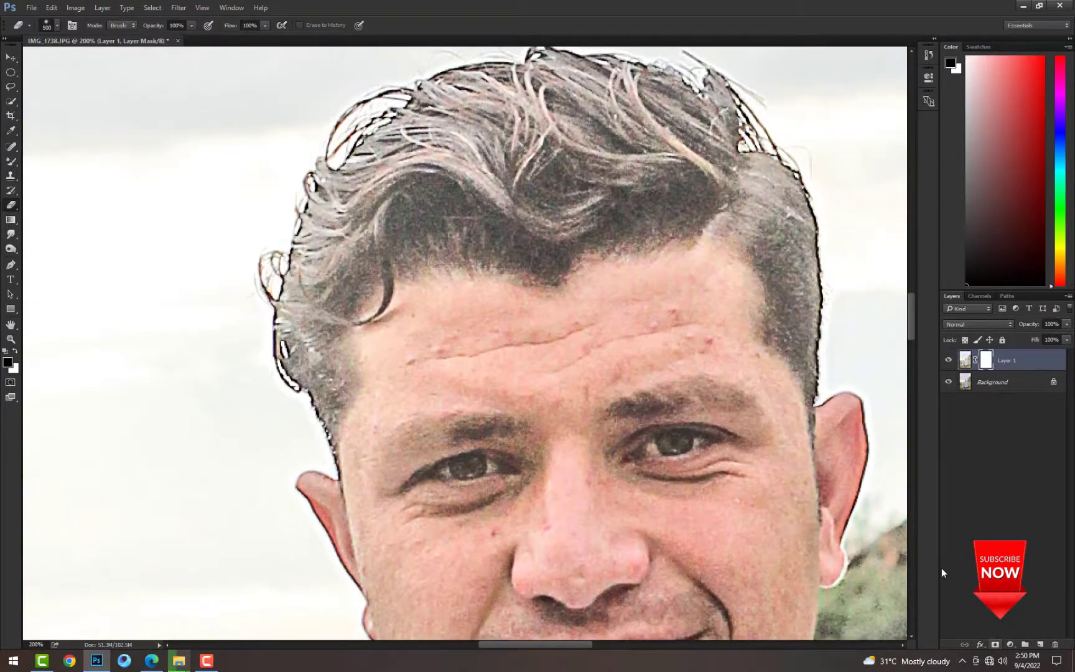
- Try inverting the brightened layer's mask to black, shrink the eraser, and invert the mask back to white
key("ctrl+i")
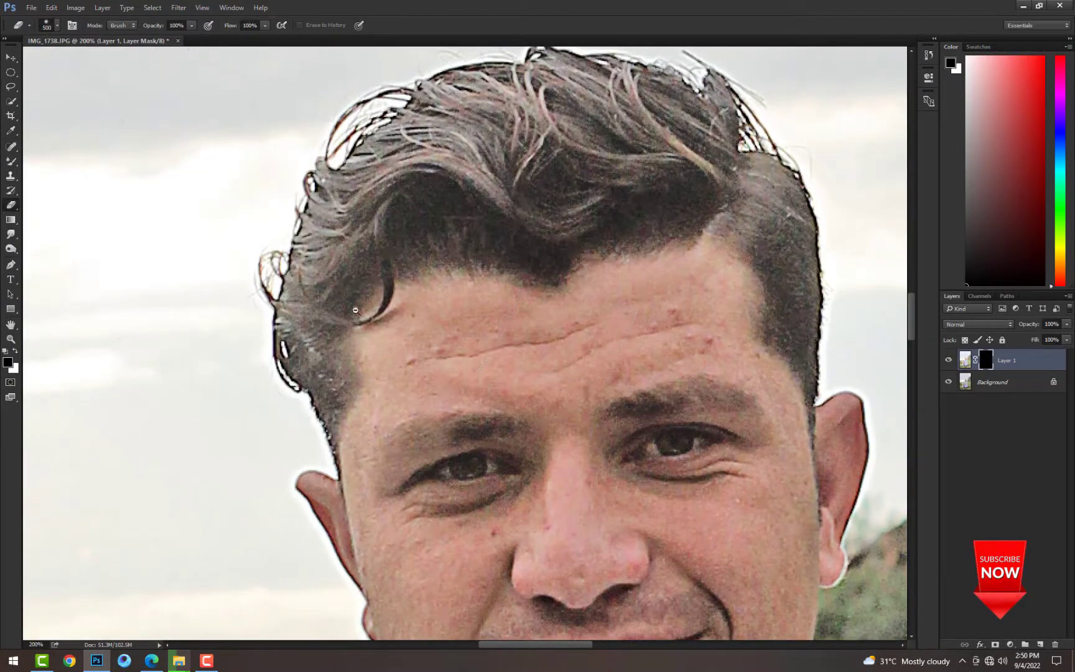
scroll(356, 310, "down", 1)
key("bracketleft")
key("bracketleft")
key("bracketleft")
key("bracketleft")
key("bracketleft")
key("bracketleft")
key("bracketleft")
key("ctrl+i")
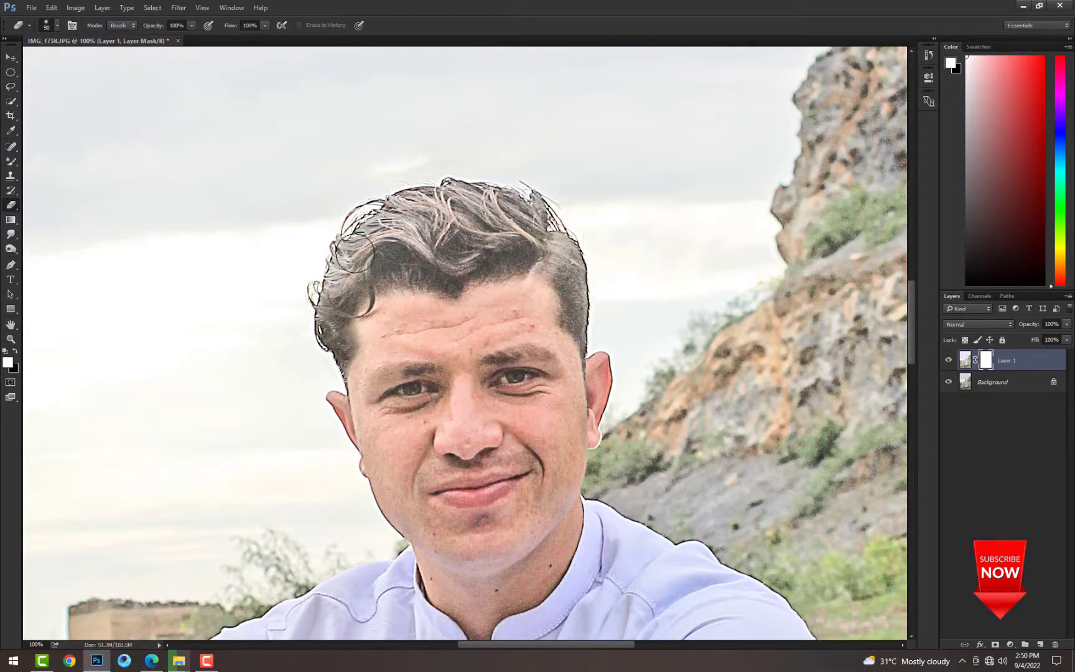
- Mask the brightened layer out over the man's hair with the Eraser to bring back the darker hair tone
key("bracketright")
key("bracketright")
key("bracketright")
mouse_move(356, 253)
left_mouse_down()
mouse_move(336, 288)
mouse_move(415, 225)
mouse_move(389, 261)
mouse_move(449, 260)
mouse_move(422, 260)
mouse_move(491, 238)
mouse_move(388, 225)
mouse_move(512, 211)
mouse_move(569, 279)
left_mouse_up()
key("bracketleft")
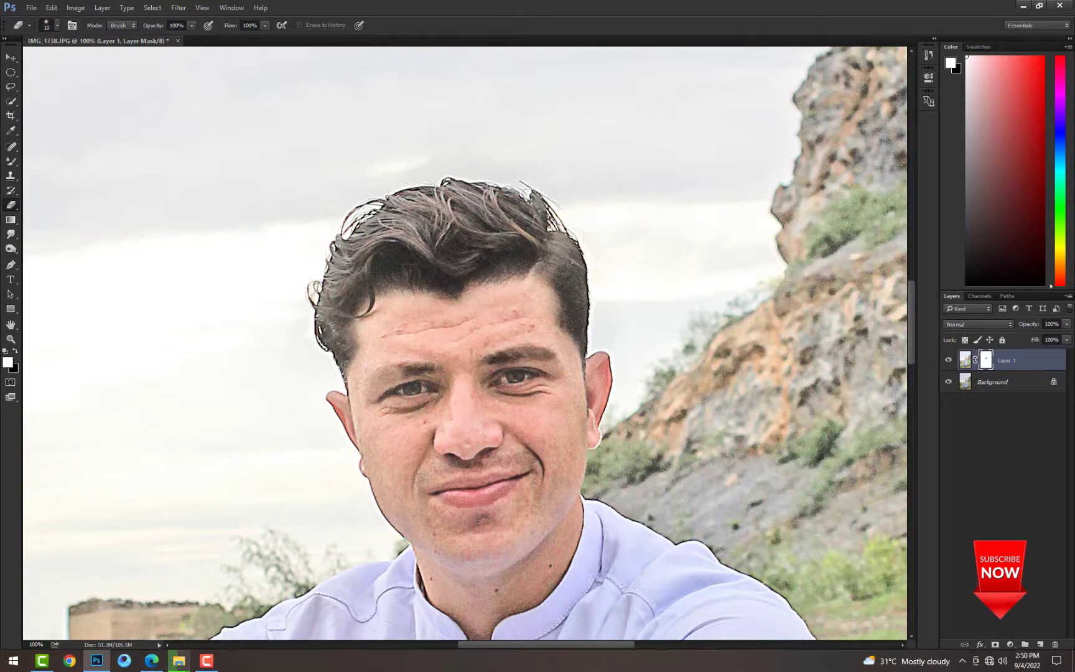
key("bracketleft")
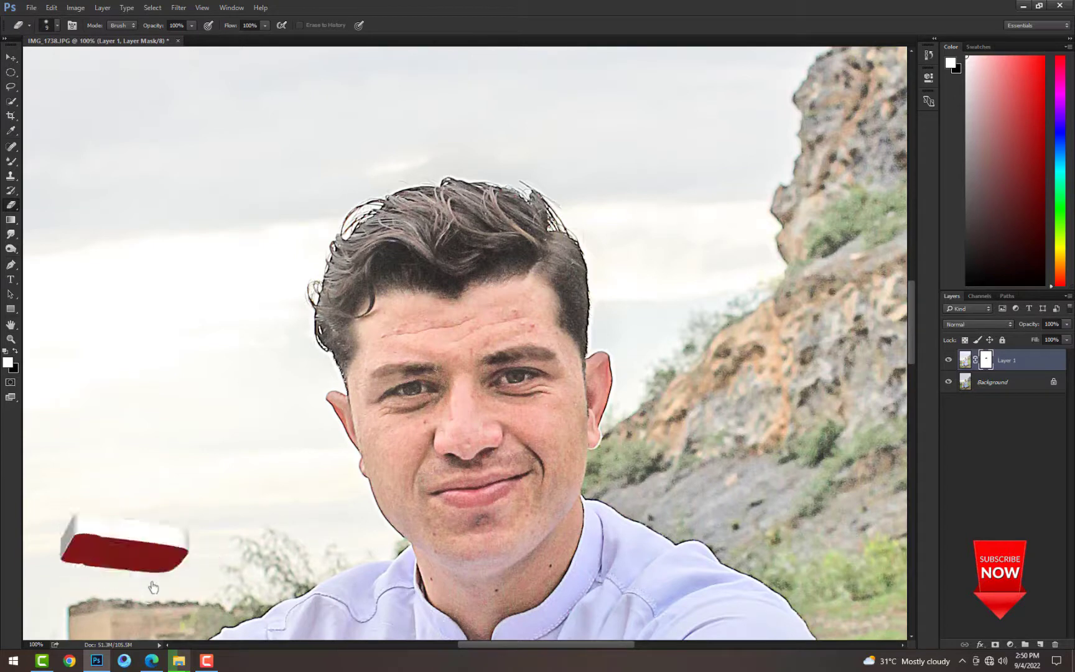
key("bracketleft")
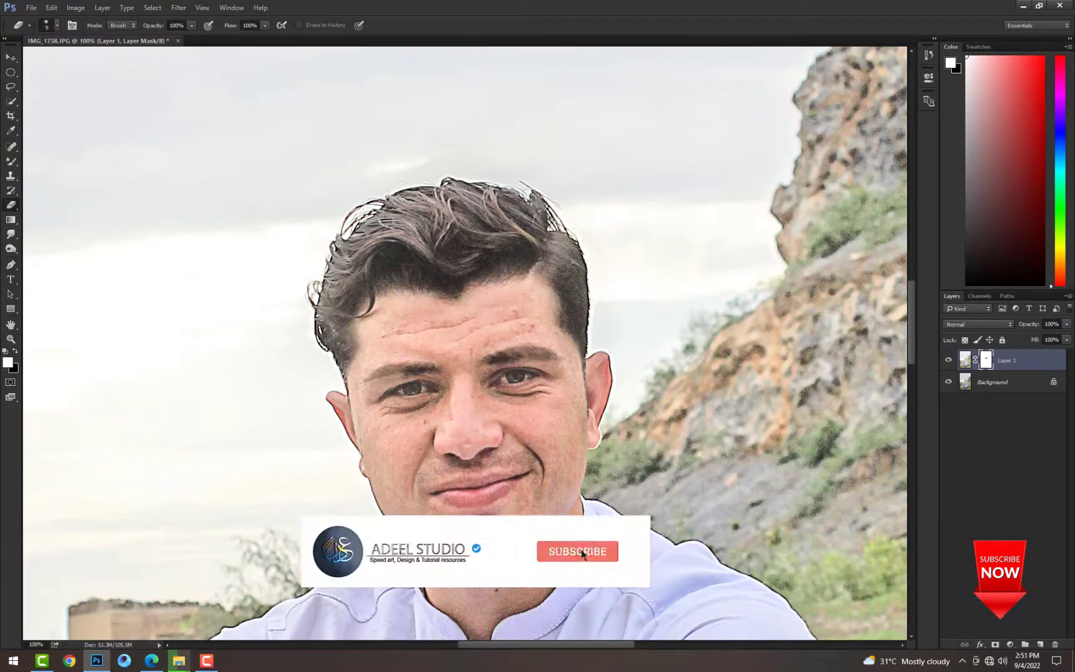
- Examine the brightened portrait as a whole and up close around the face
left_click(481, 375, "alt")
left_click(482, 372, "alt")
left_click(482, 368, "alt")
left_click(482, 364, "alt")
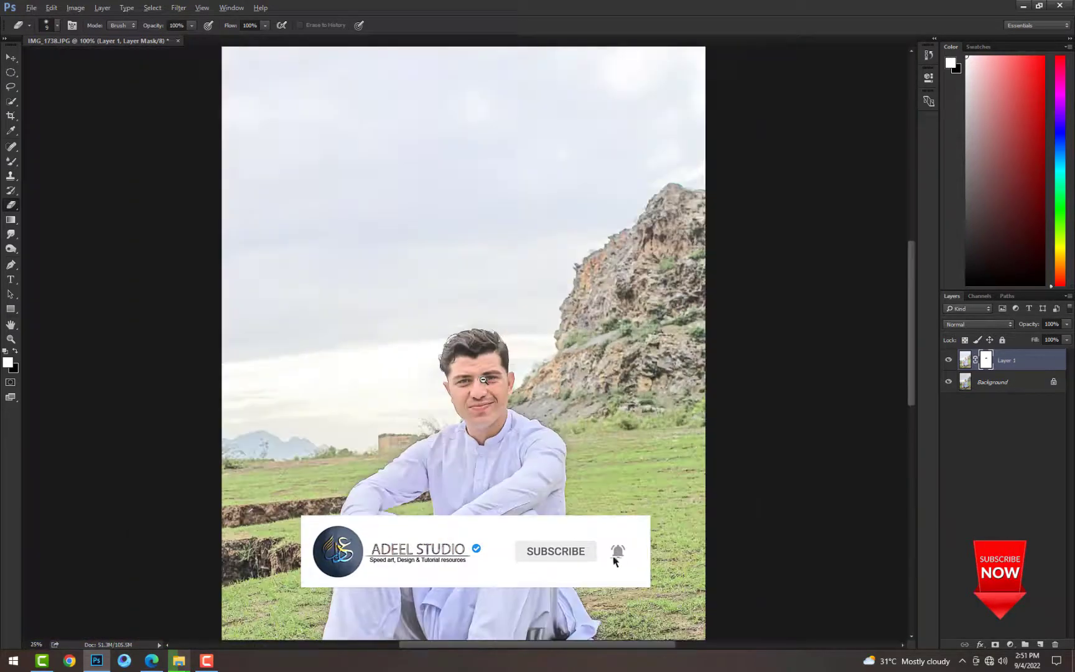
left_click(483, 357, "alt")
left_click(484, 353, "ctrl")
scroll(483, 353, "up", 2)
scroll(453, 309, "down", 4)
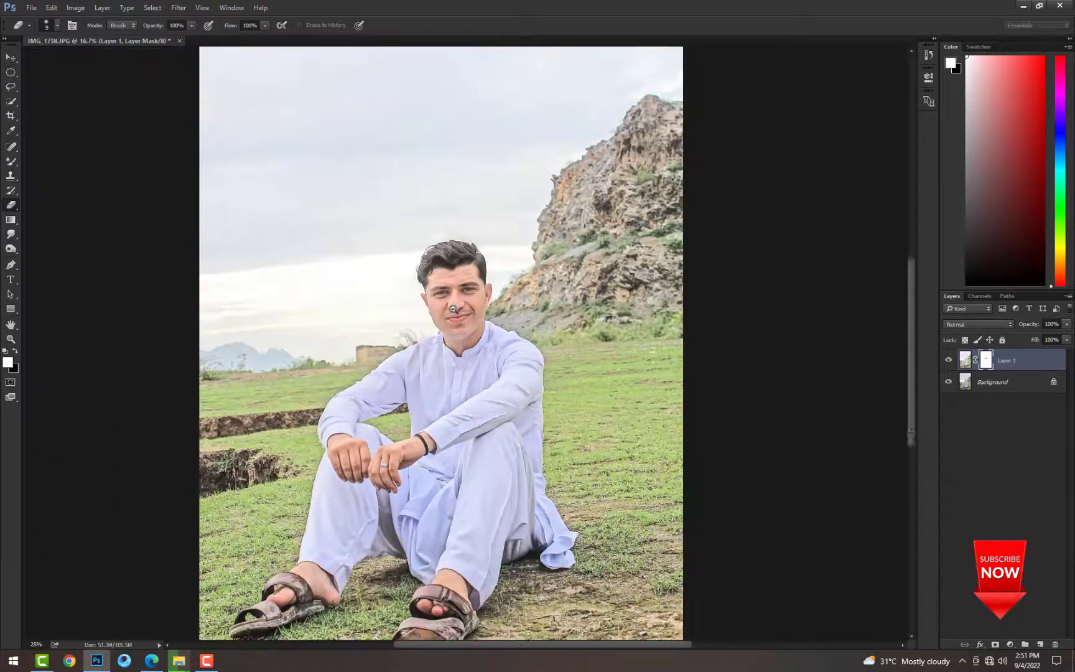
scroll(453, 315, "up", 3)
scroll(489, 405, "up", 1)
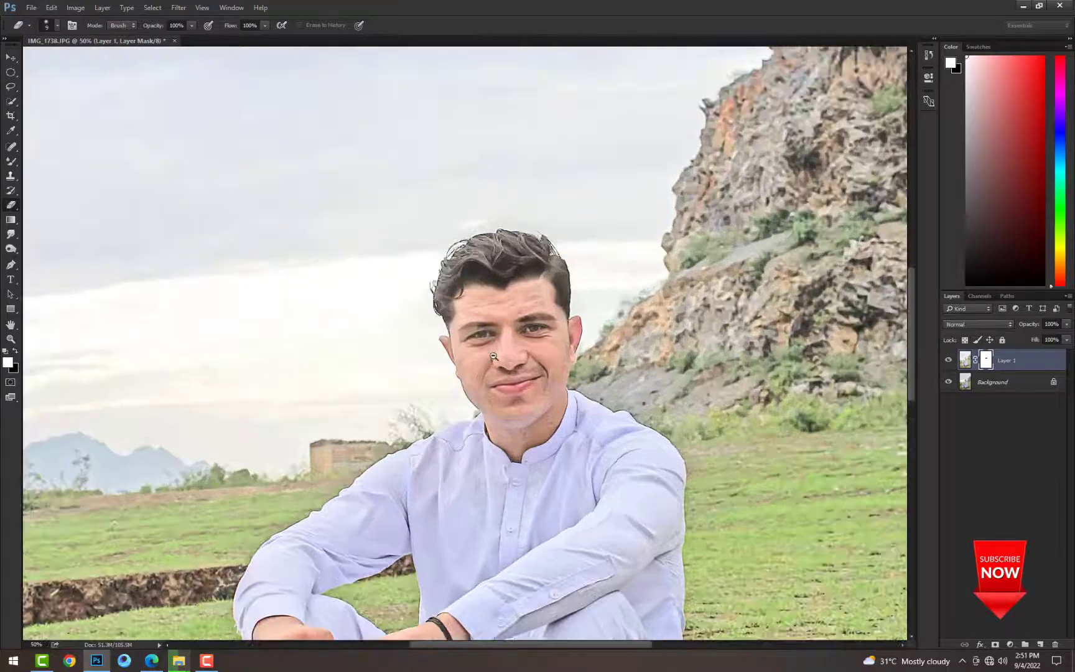
- Flatten the masked layer and the background into a single layer
scroll(490, 405, "down", 1)
right_click(1025, 361)
left_click(943, 539)
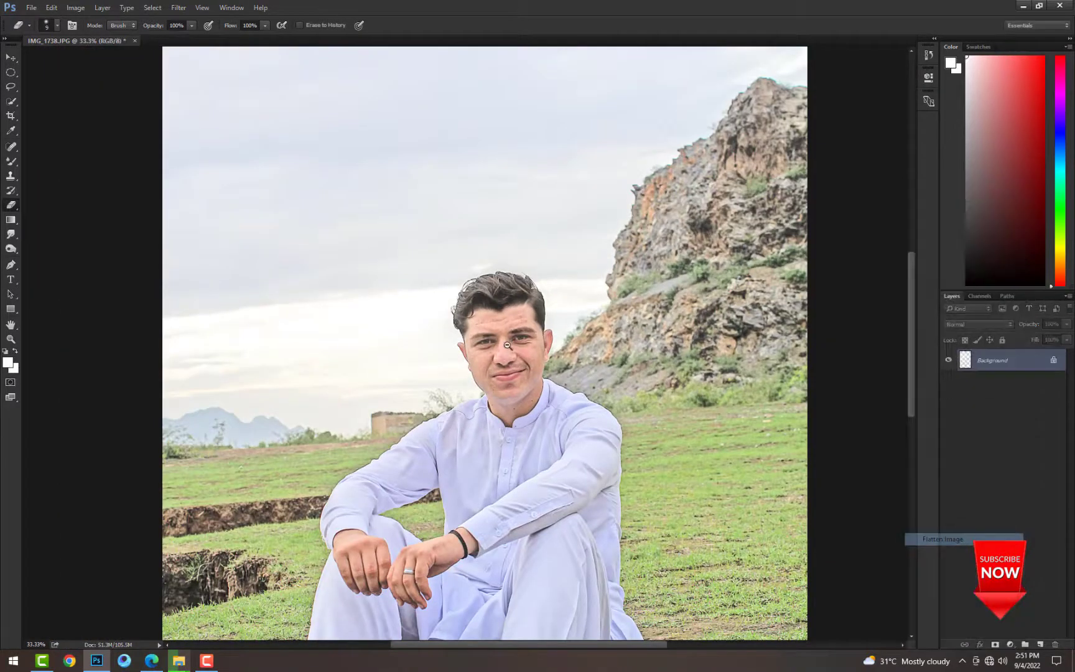
- Darken the photo's shadows with Levels by setting the black input level to about 20
scroll(616, 343, "down", 2)
key("ctrl+l")
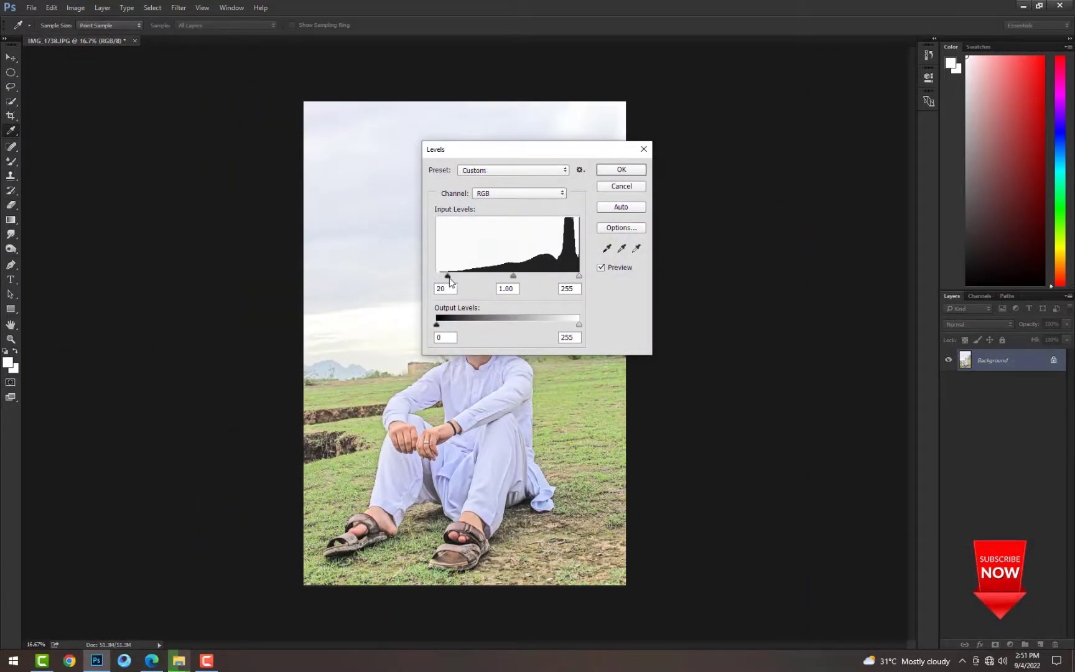
key("Return")
- Select the seated man's head, clothes and hands with the Quick Selection tool
scroll(478, 329, "up", 3)
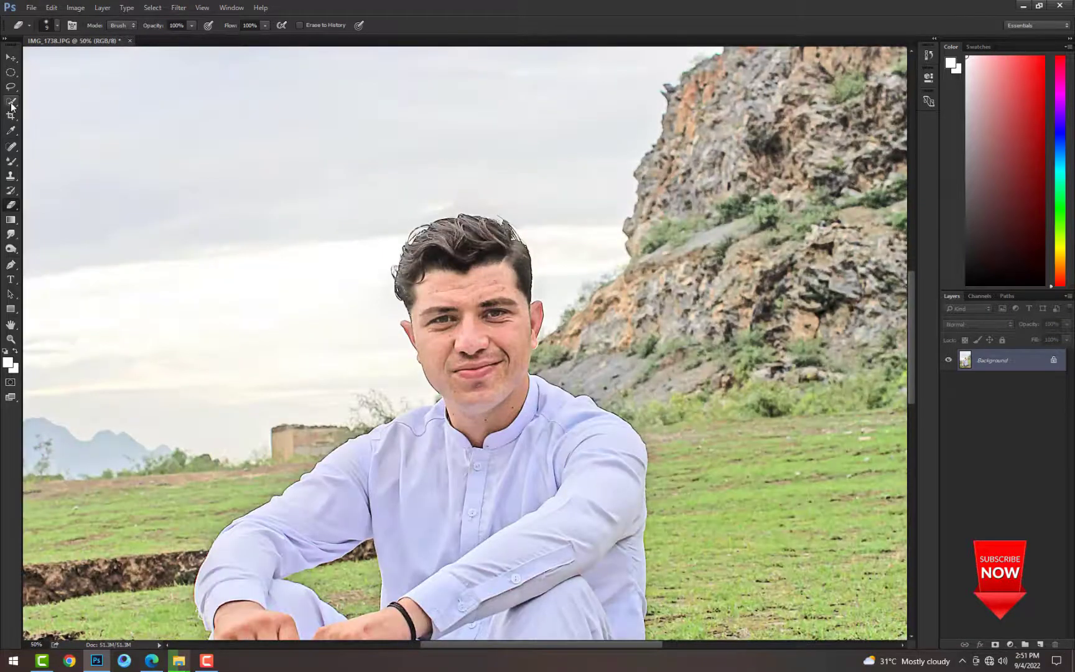
left_click(12, 103)
scroll(570, 304, "down", 5)
scroll(373, 249, "up", 3)
left_click_drag(348, 348, 429, 475)
scroll(482, 249, "down", 4)
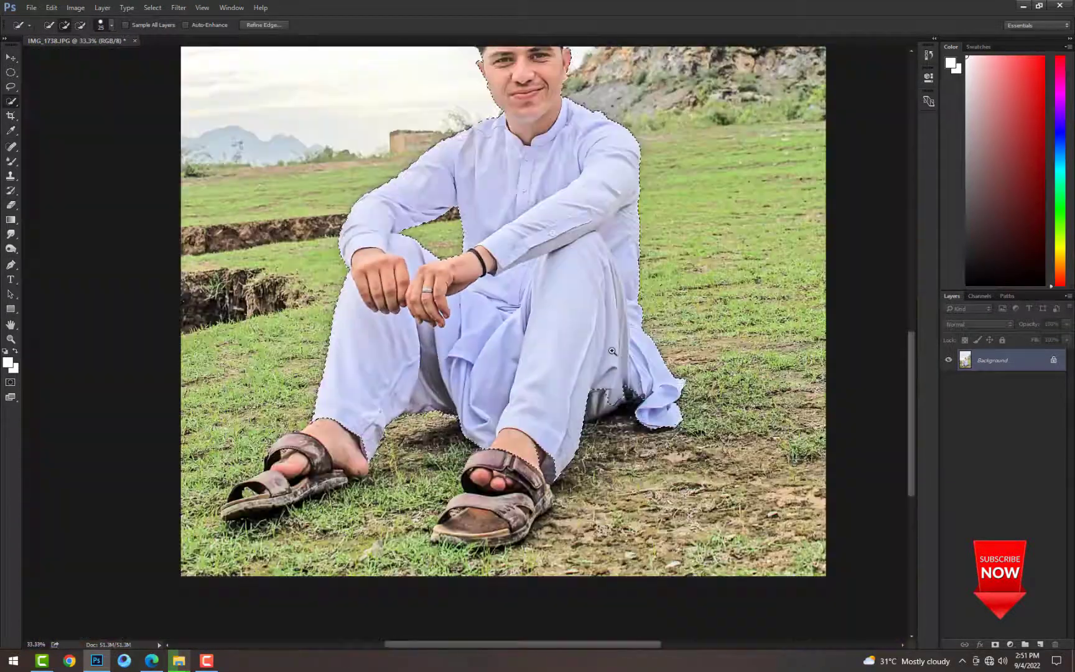
scroll(529, 106, "up", 3)
- Refine the selection's edge with Smart Radius on, Smooth 100, Feather 1.2 px, Contrast 15% and Shift Edge -33%
left_click(268, 25)
left_click_drag(536, 117, 749, 245)
left_click_drag(524, 75, 551, 165)
left_click(731, 324)
left_click_drag(729, 339, 738, 339)
left_click_drag(729, 376, 783, 378)
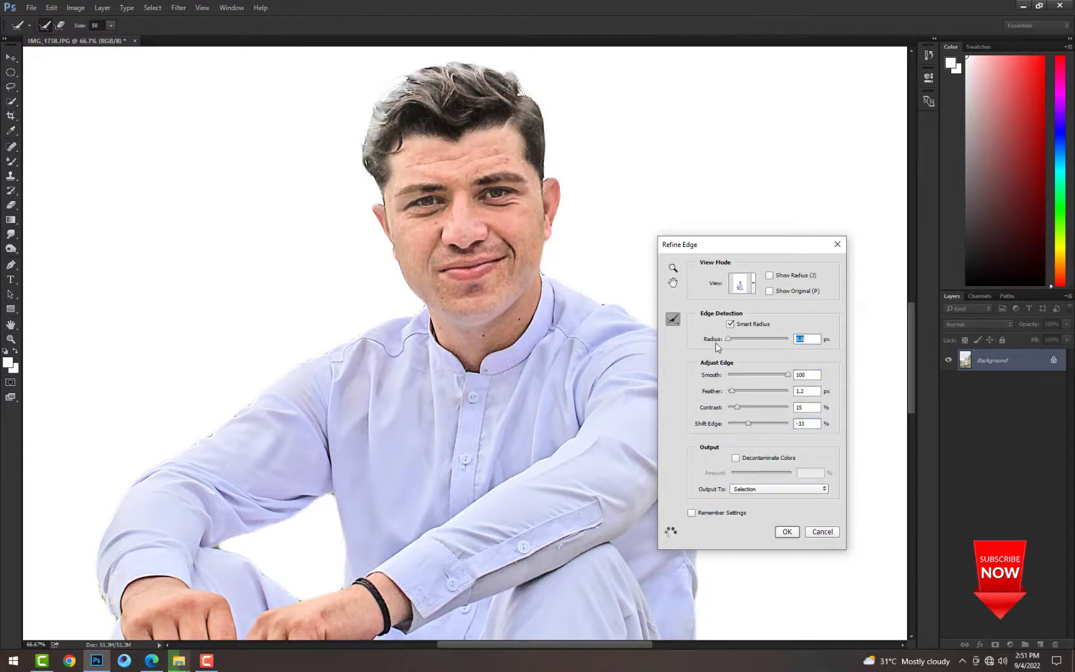
left_click(787, 532)
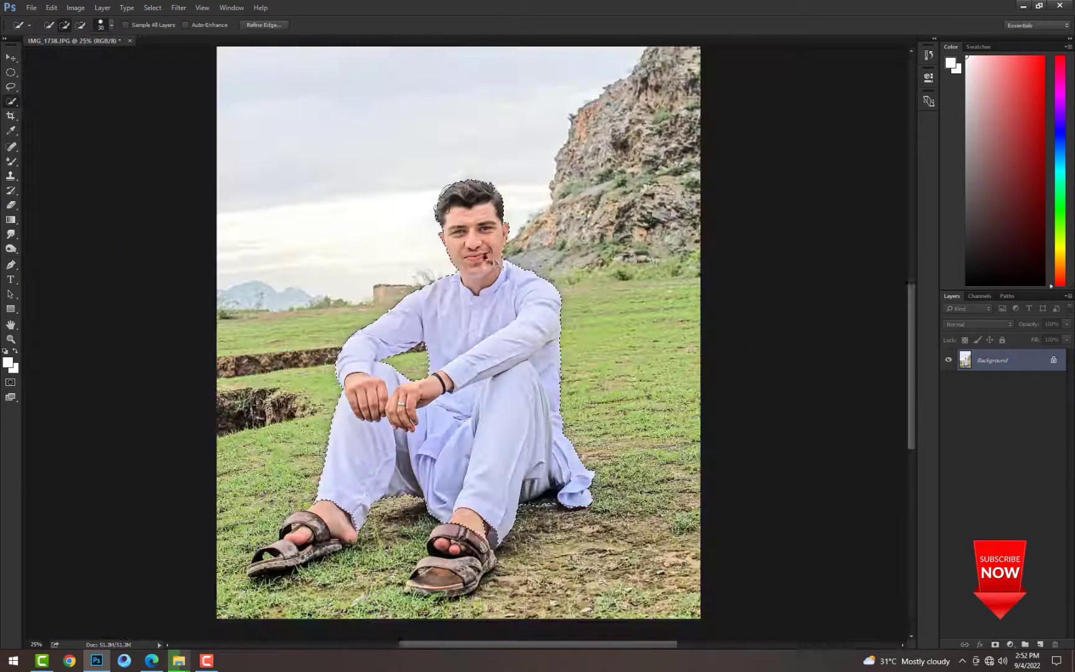
- Browse the "NEw Hd backgrund 2024" folder for a new backdrop and open "Best hd background (18).jpg"
key("shift+F6")
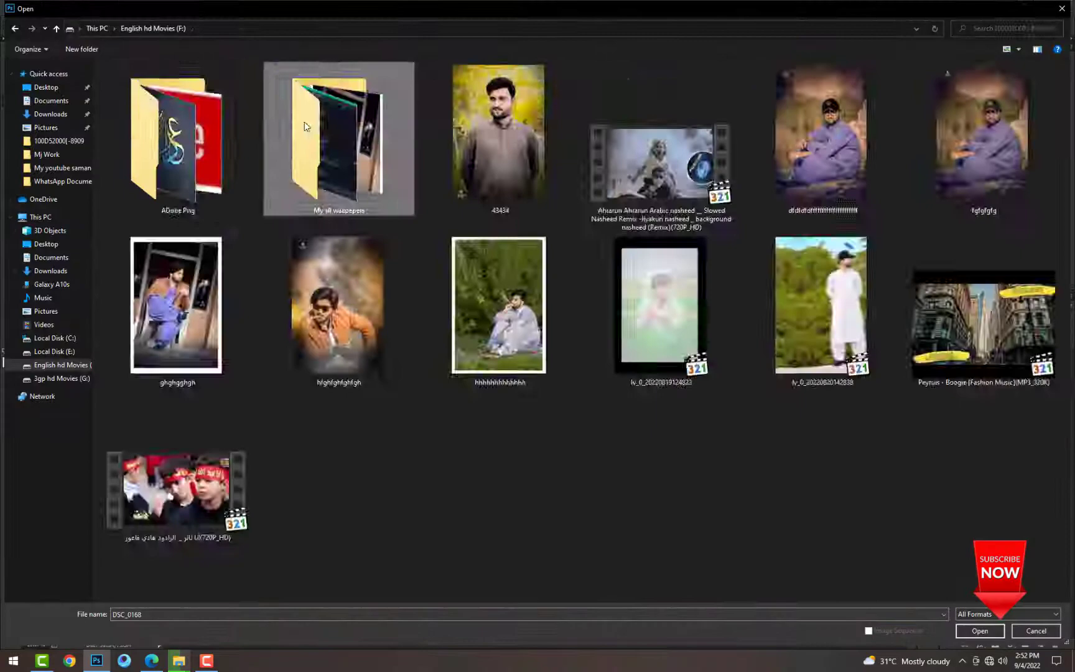
double_click(304, 126)
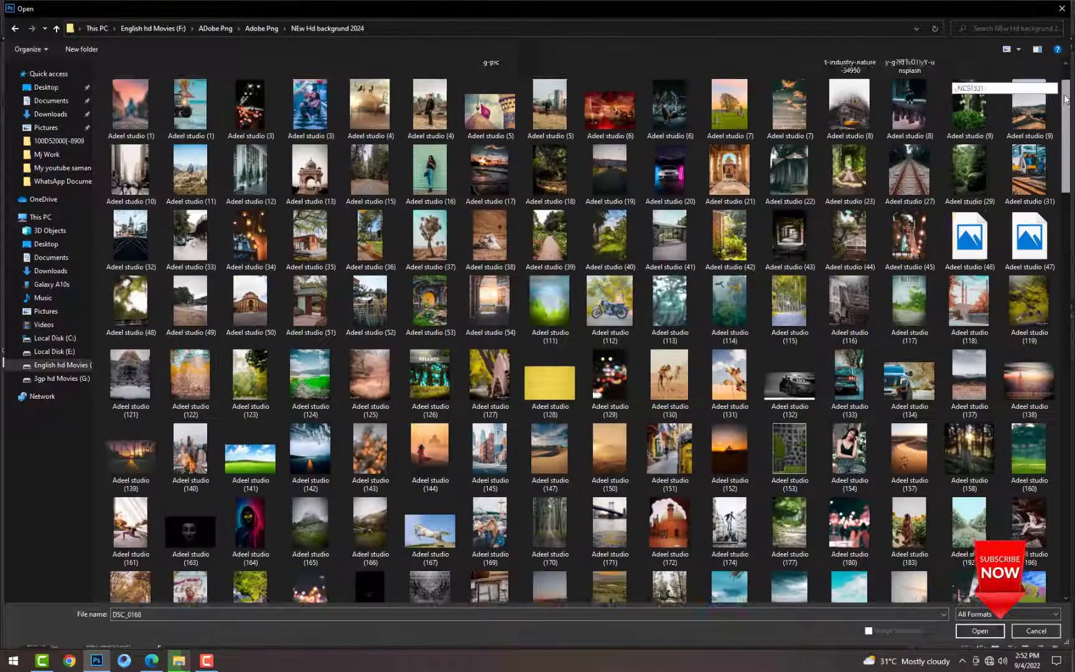
left_click_drag(1066, 81, 1066, 186)
scroll(1066, 187, "down", 10)
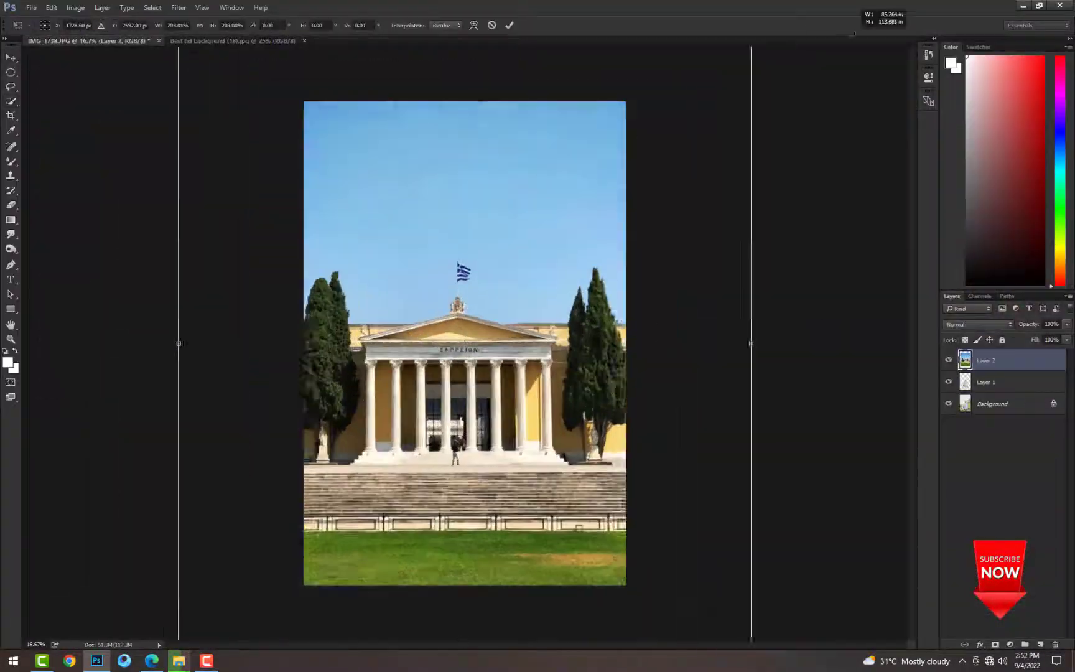
- Place the building layer beneath the cut-out man and blend its lower edge into the original grass with a linear gradient on its mask
key("ctrl+plus")
key("ctrl+bracketleft")
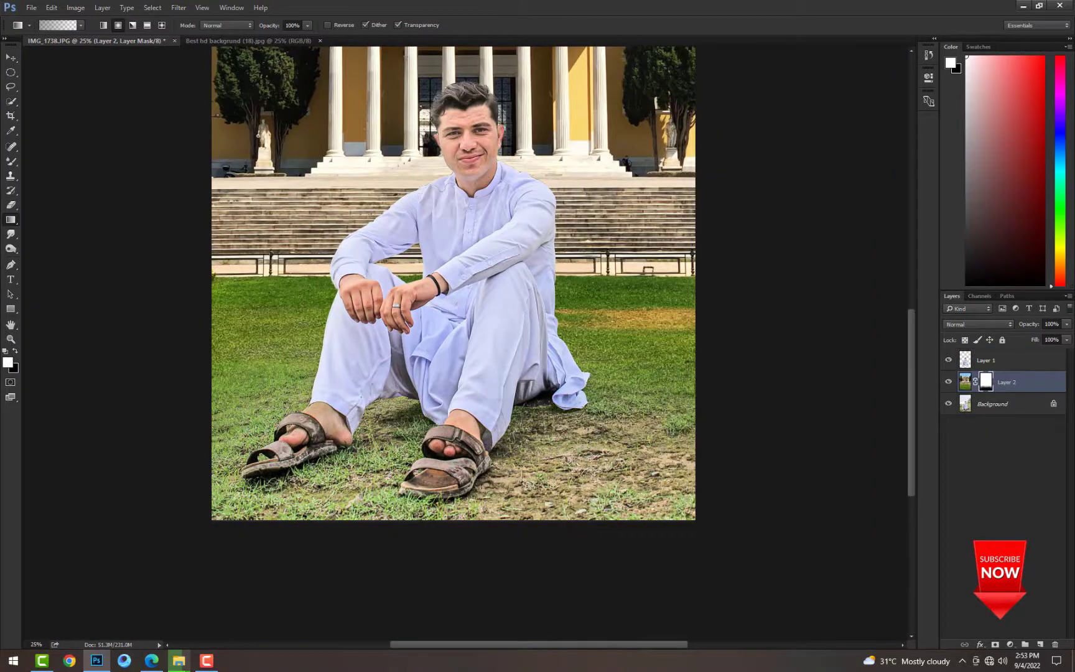
left_click(103, 26)
left_click_drag(240, 549, 240, 348)
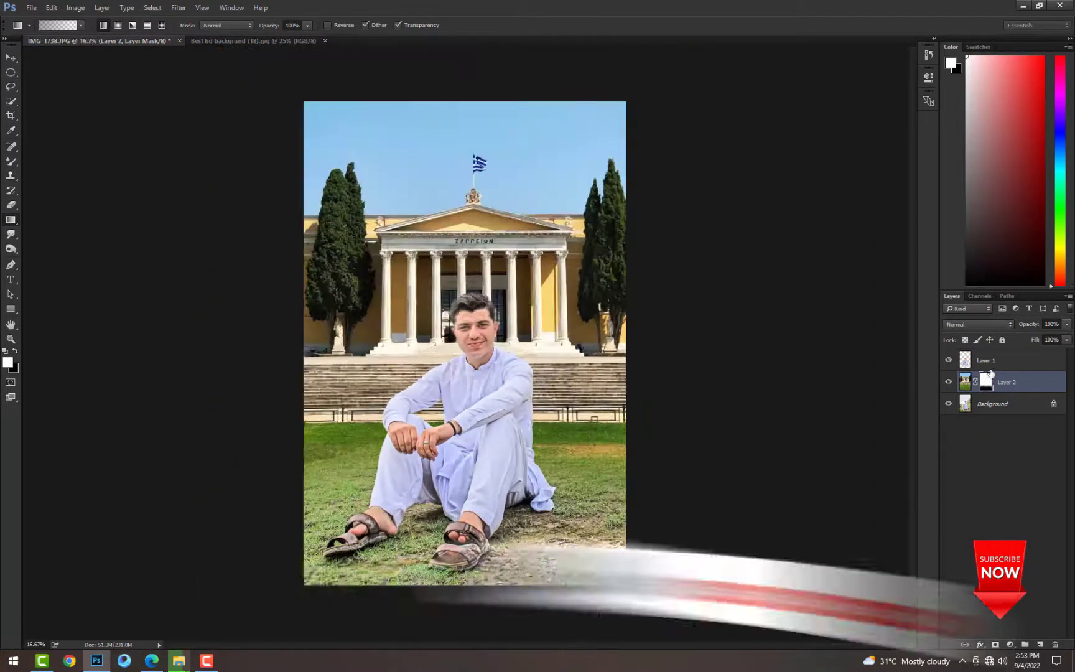
- Apply the building layer's mask and soften the layer with a Gaussian Blur of about 16.8 pixels
right_click(987, 382)
left_click(983, 414)
scroll(451, 380, "up", 1)
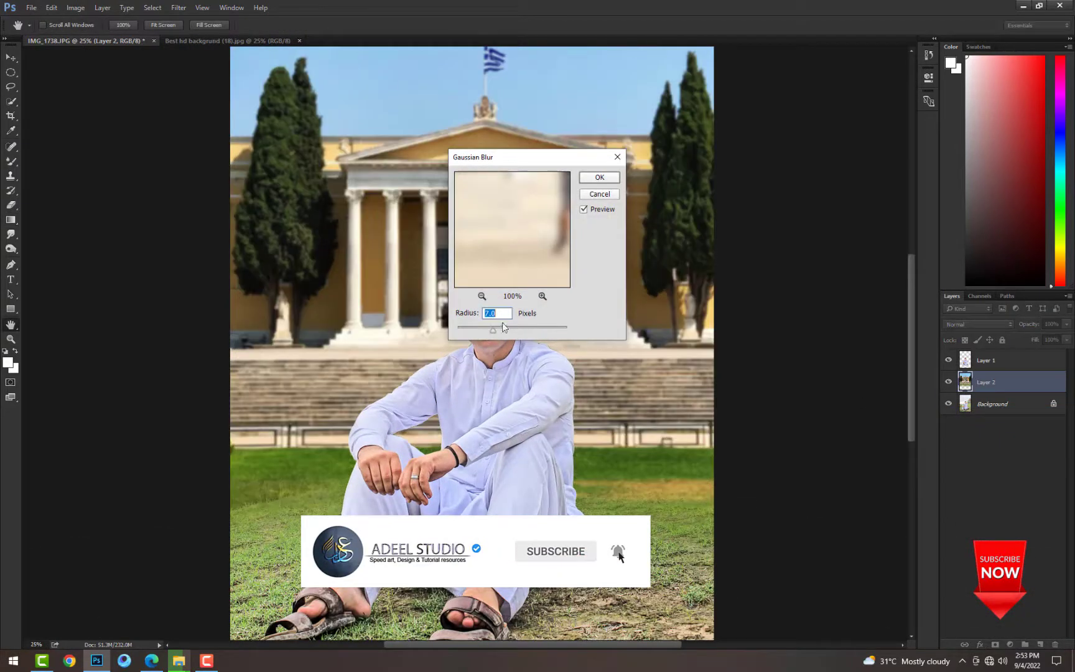
left_click_drag(500, 328, 503, 330)
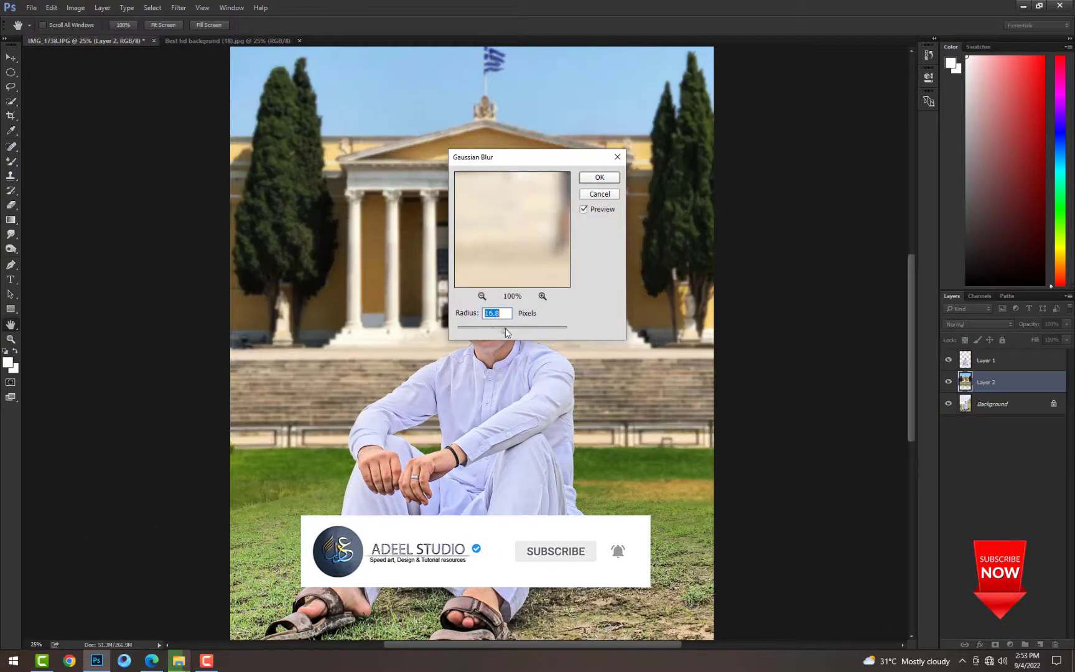
key("Return")
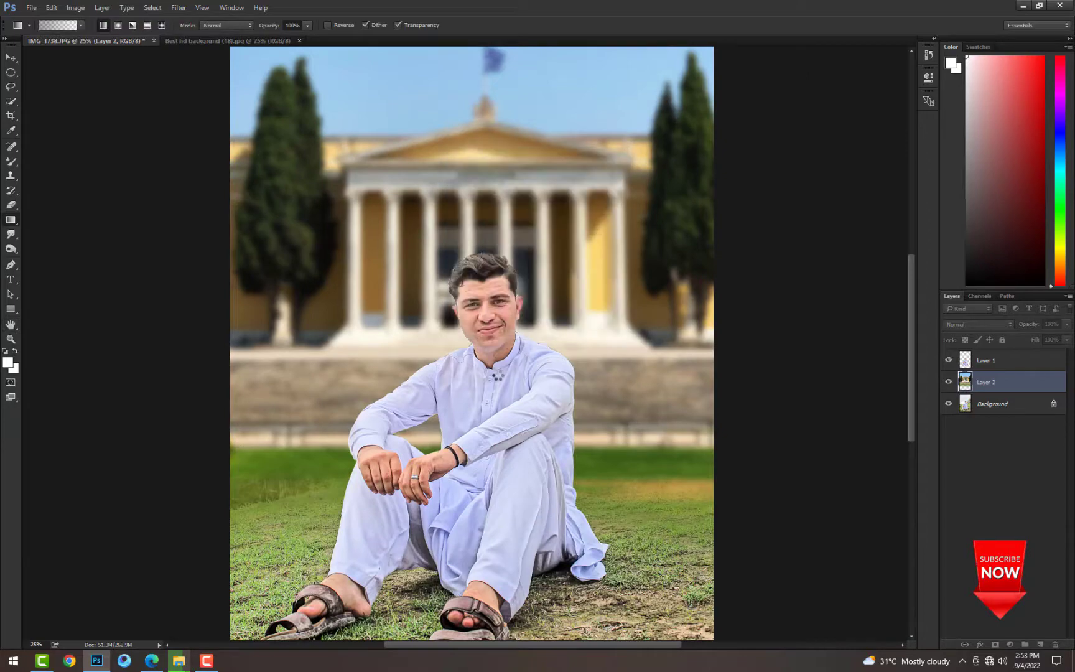
- Erase the white fringe above the man's left ear on the cut-out layer
scroll(495, 346, "up", 4)
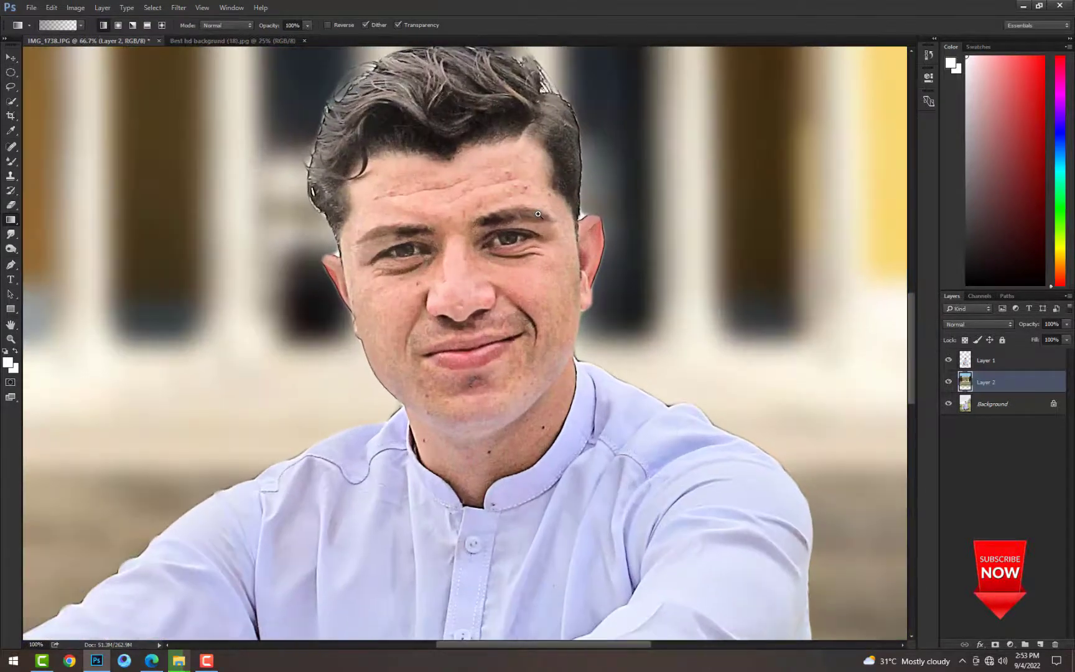
scroll(539, 214, "up", 2)
left_click(1005, 361)
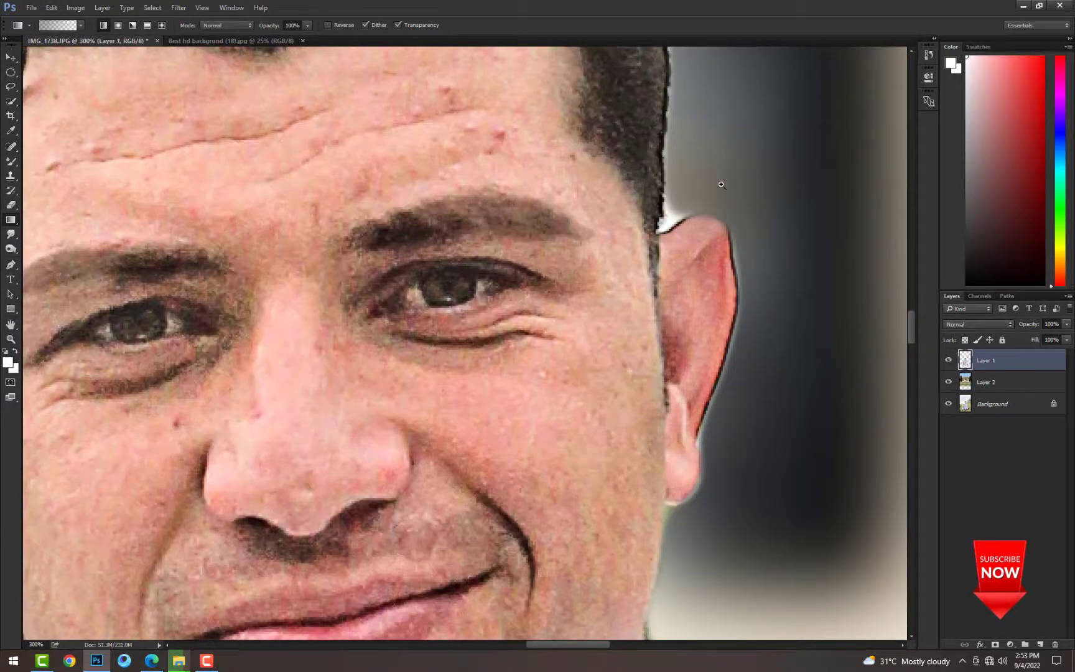
scroll(719, 184, "up", 1)
key("e")
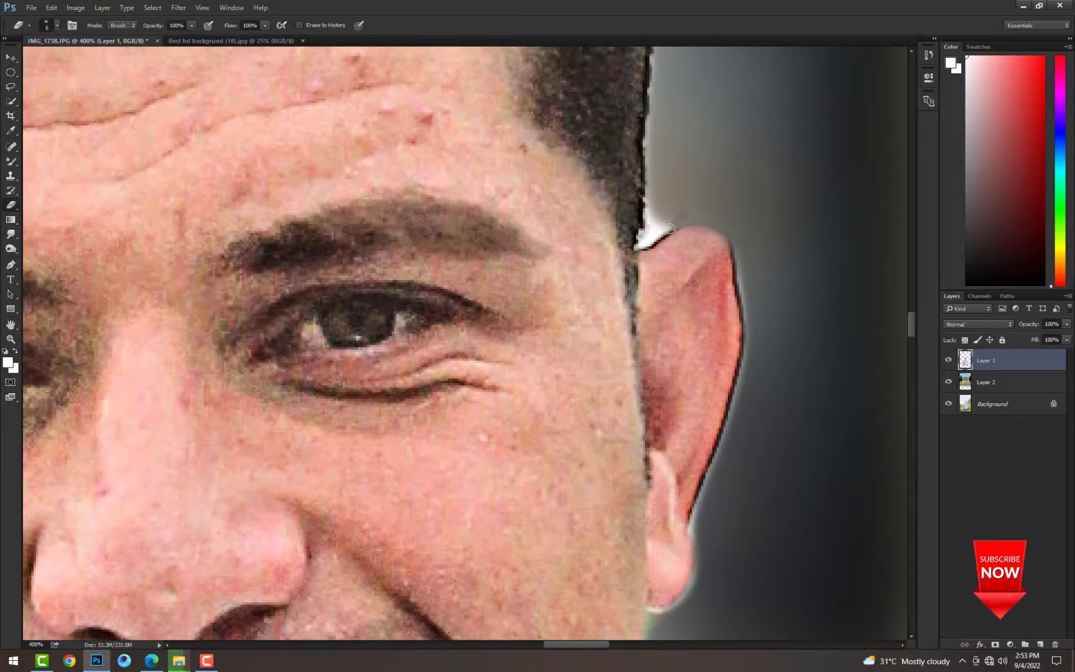
key("]")
mouse_move(651, 221)
left_mouse_down()
mouse_move(666, 217)
mouse_move(657, 230)
mouse_move(650, 163)
left_mouse_up()
- Erase the light fringe in the notch above the man's right ear with a smaller eraser
left_click_drag(539, 307, 871, 249)
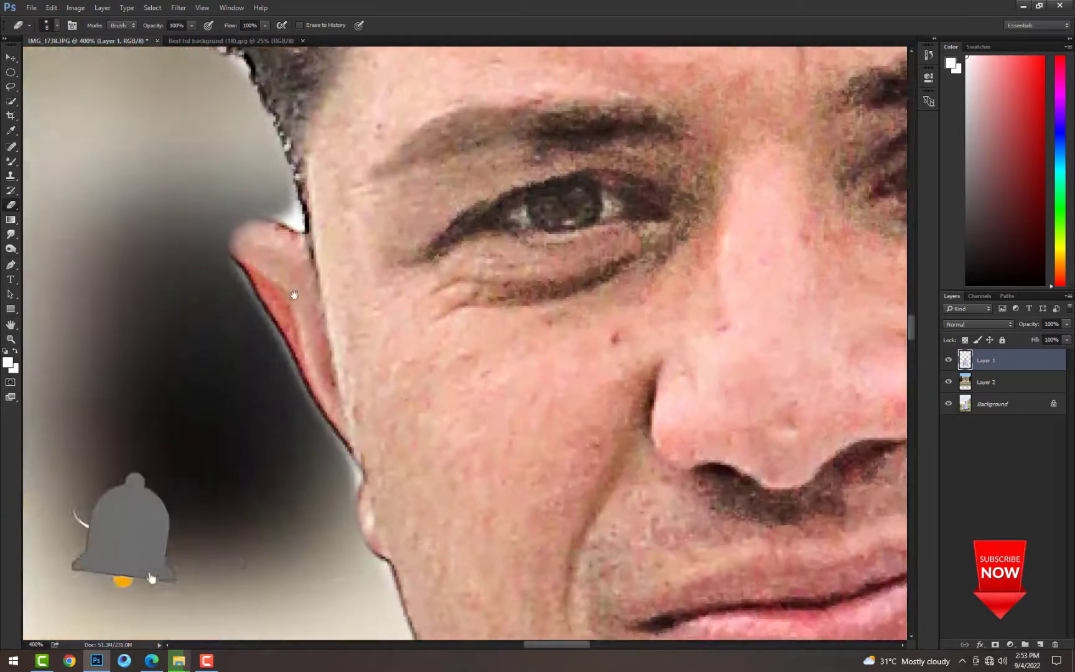
left_click_drag(295, 295, 367, 274)
key("[")
key("[")
left_click_drag(364, 210, 370, 214)
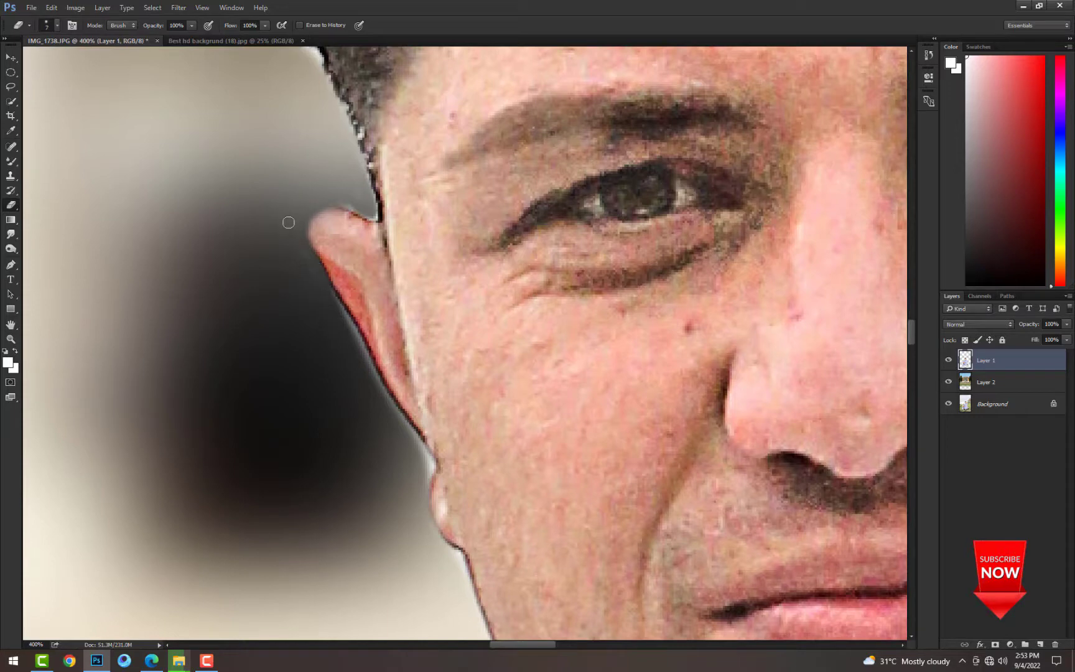
- Clean up the cut-out along the hair on the man's right side by erasing the leftover pale edge
left_click_drag(350, 125, 454, 421)
key("]")
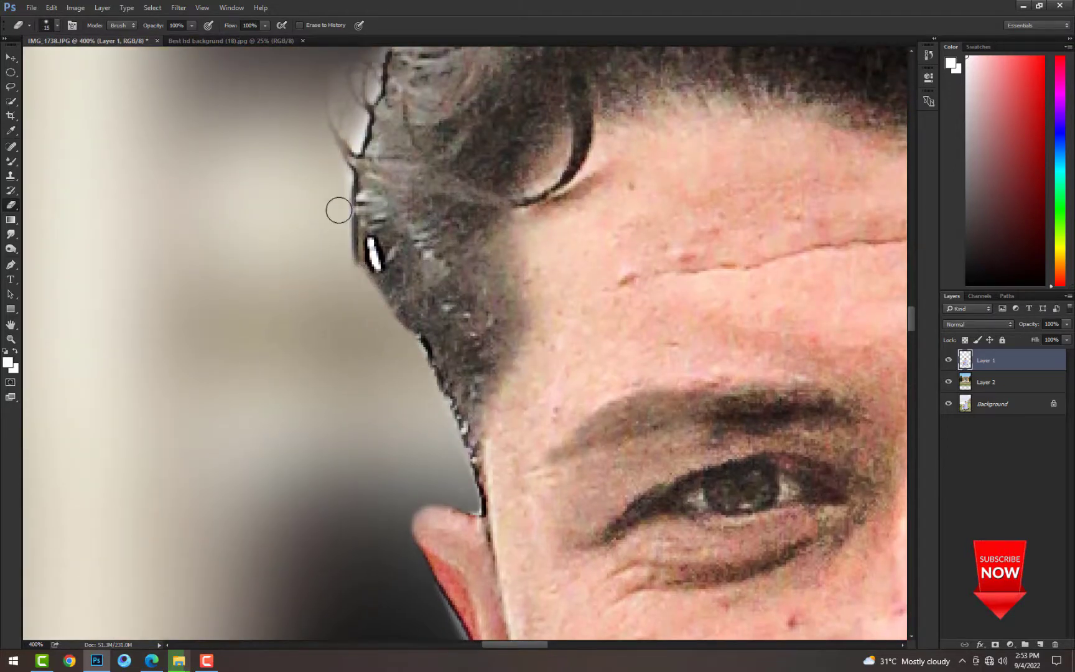
mouse_move(330, 176)
left_mouse_down()
mouse_move(298, 407)
mouse_move(329, 305)
mouse_move(284, 516)
left_mouse_up()
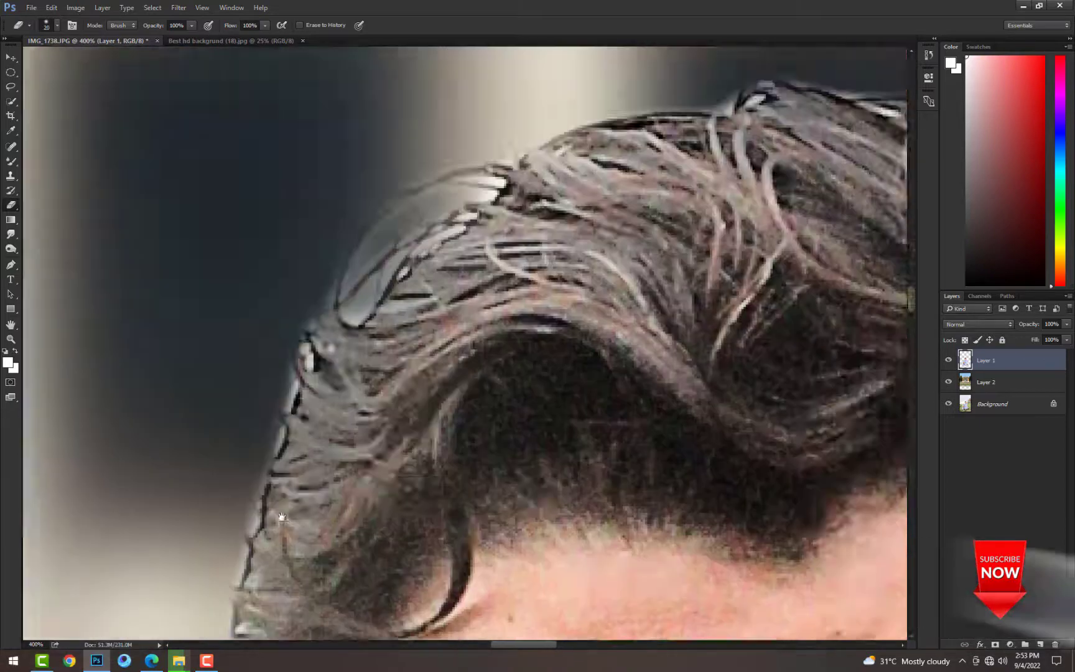
left_click_drag(385, 210, 301, 376)
left_click_drag(422, 315, 312, 350)
- Erase the leftover bright edge along the top of the man's hair, adjusting the eraser size as needed
left_click_drag(765, 223, 490, 210)
key("[")
key("]")
key("]")
left_click_drag(741, 301, 793, 348)
left_click_drag(698, 291, 818, 380)
- Erase stray strands and pale remnants around the hair on the man's left side using varying eraser sizes
left_click_drag(580, 205, 288, 3)
key("[")
key("[")
mouse_move(482, 77)
left_mouse_down()
mouse_move(553, 183)
mouse_move(511, 147)
mouse_move(512, 217)
mouse_move(543, 222)
mouse_move(683, 343)
mouse_move(613, 258)
mouse_move(522, 199)
left_mouse_up()
key("]")
key("]")
key("]")
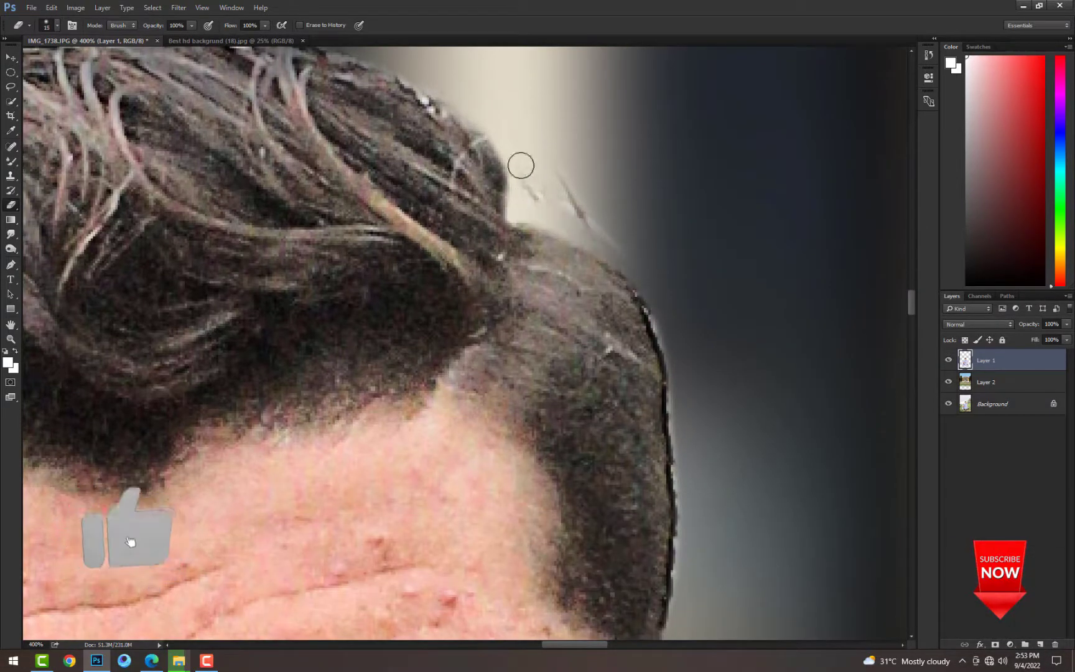
mouse_move(514, 142)
left_mouse_down()
mouse_move(540, 203)
mouse_move(597, 215)
mouse_move(655, 277)
left_mouse_up()
key("[")
mouse_move(600, 224)
left_mouse_down()
mouse_move(644, 305)
mouse_move(698, 535)
mouse_move(641, 139)
mouse_move(643, 81)
left_mouse_up()
- Examine the cleaned cut-out edges around the face and shoulders and in the whole composition
left_click(482, 338, "alt")
left_click(482, 338, "alt")
left_click(483, 338, "alt")
left_click_drag(453, 448, 533, 282)
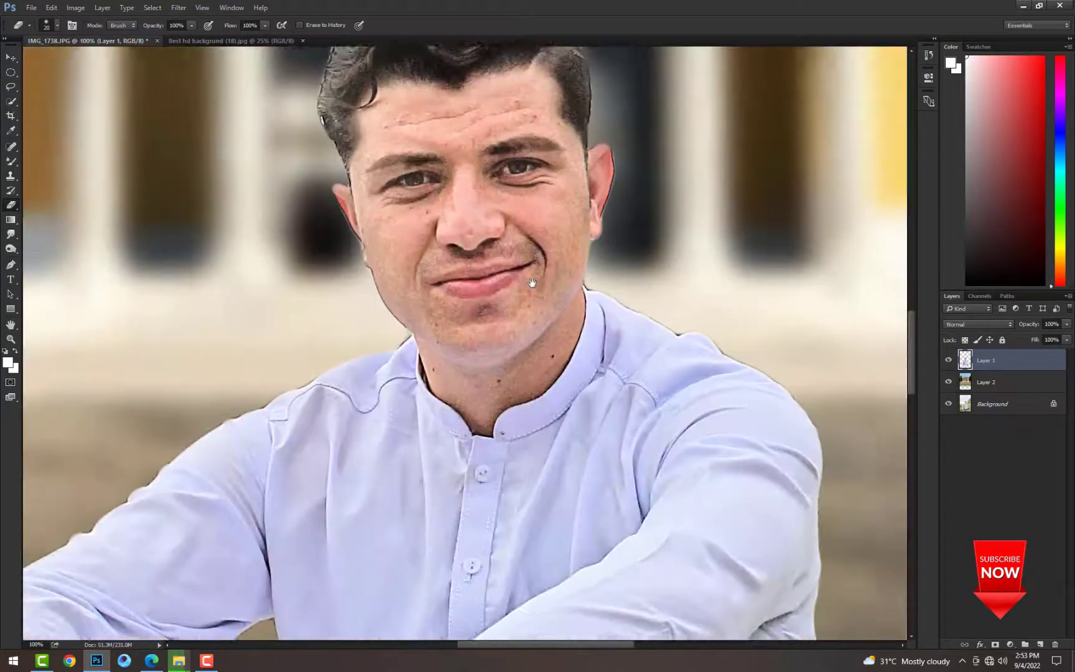
left_click(533, 283, "alt")
left_click(533, 284, "alt")
left_click(533, 284, "alt")
left_click(533, 283, "alt")
left_click(532, 284, "alt")
key("ctrl+0")
left_click(554, 112, "ctrl")
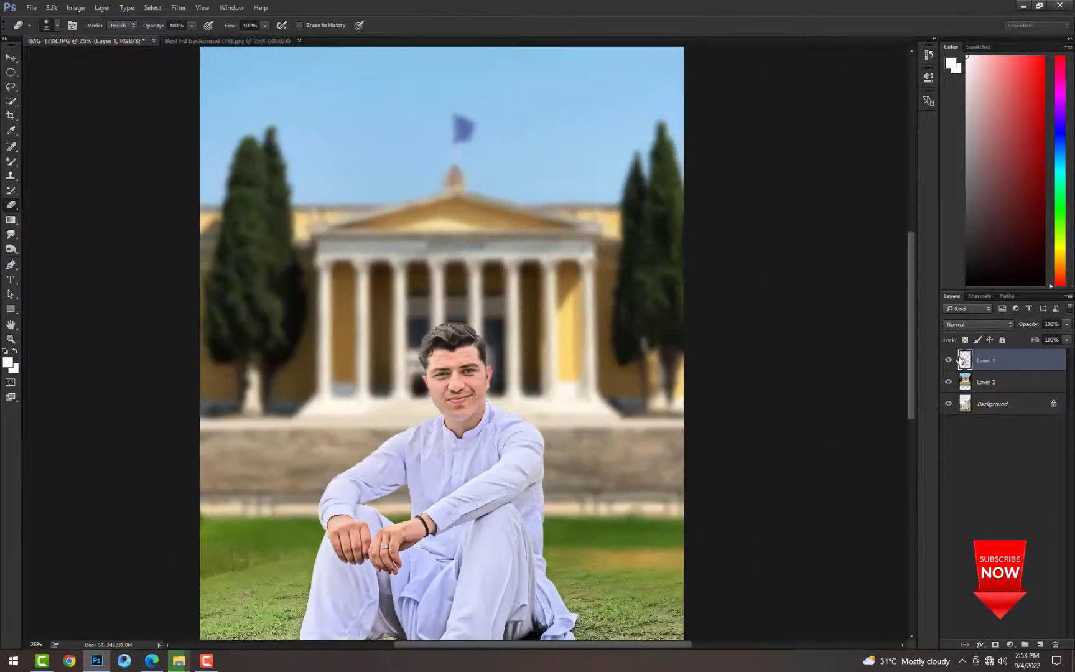
- Darken the cut-out man's shadows with Levels by setting the black input level to 20
key("ctrl+l")
left_click_drag(441, 278, 451, 282)
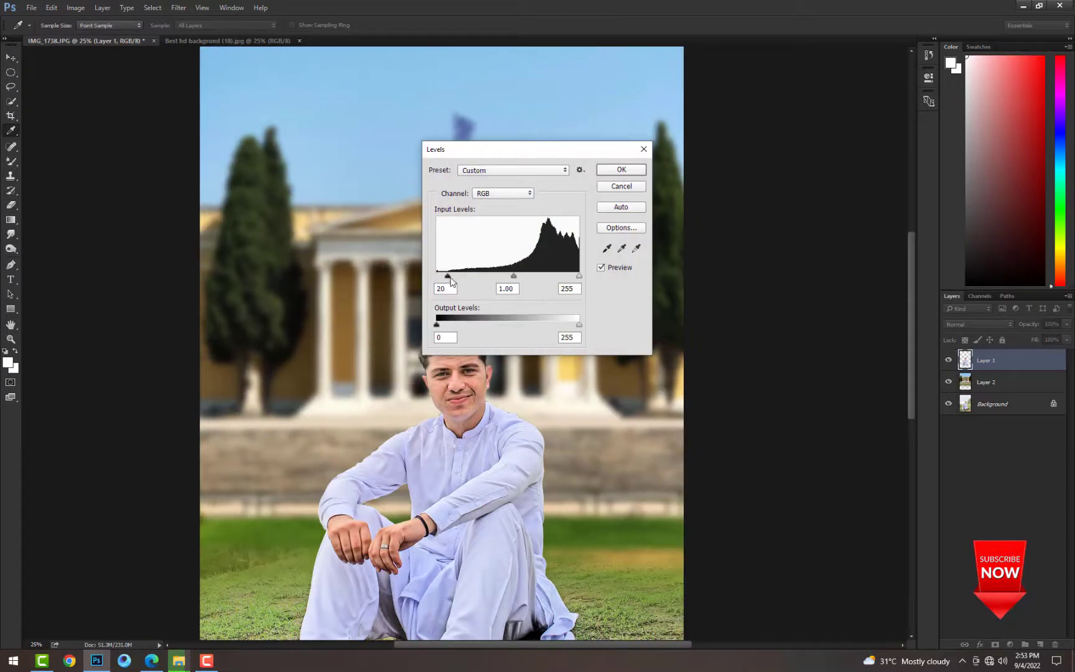
key("Return")
- Examine how the man blends with the new backdrop at several magnifications
left_click(458, 340, "alt")
left_click(459, 340, "alt")
left_click(459, 341, "alt")
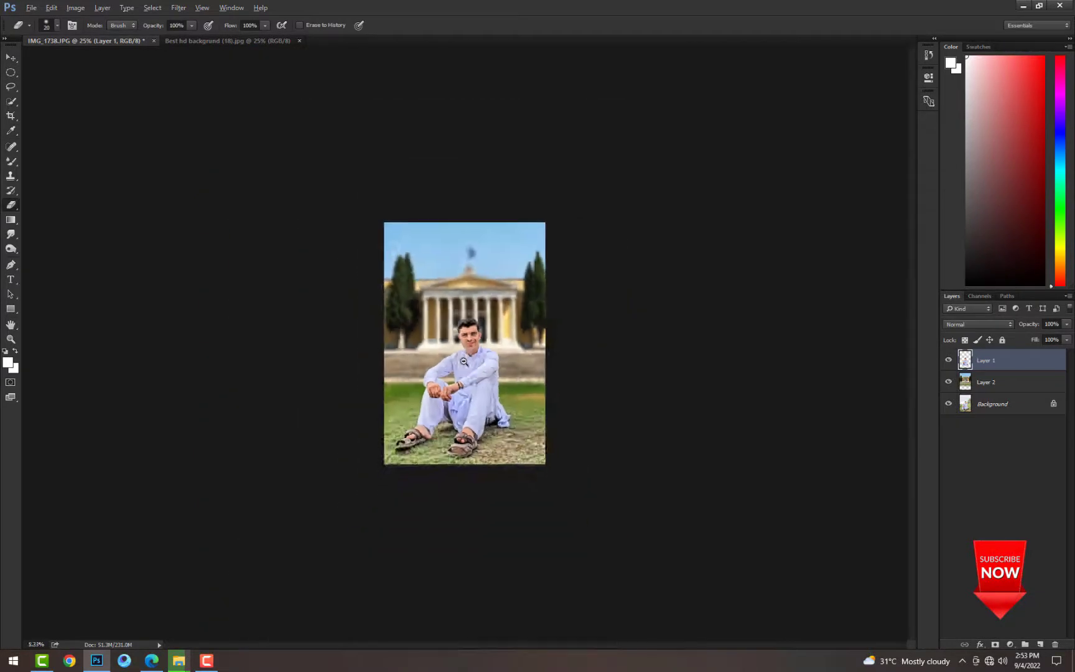
left_click(459, 341, "ctrl")
left_click(459, 341, "ctrl")
left_click(460, 341, "ctrl")
left_click(459, 341, "ctrl")
left_click(459, 341, "alt")
left_click(459, 341, "alt")
left_click(459, 341, "alt")
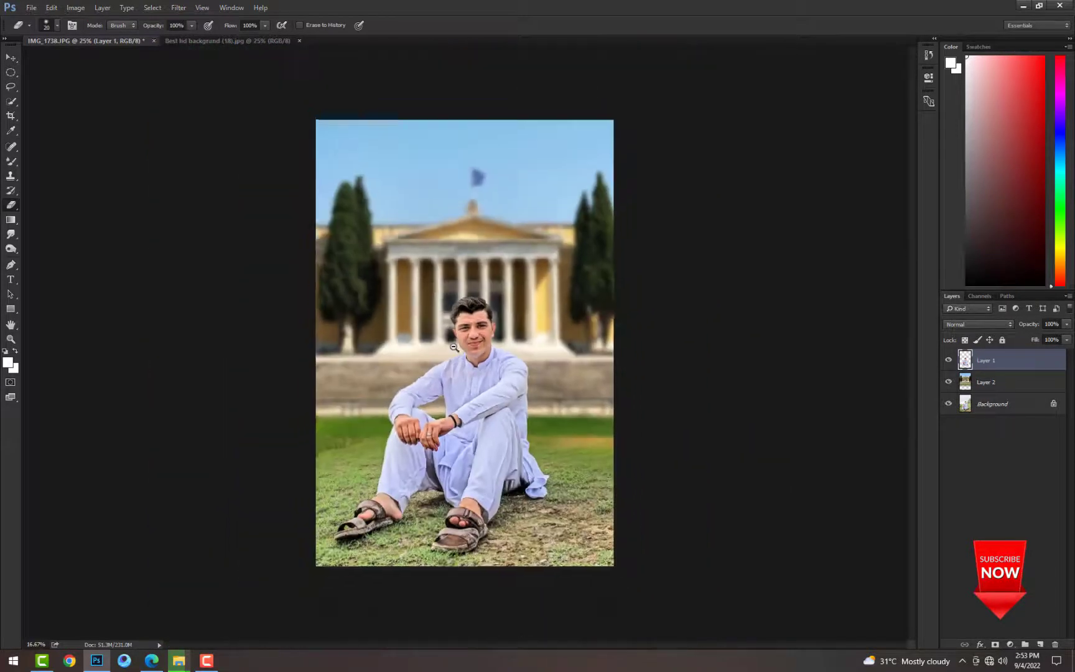
left_click(459, 341, "ctrl")
- Merge the building layer into the background and apply a Channel Mixer adjustment to the merged background
left_click(1022, 386)
key("ctrl+e")
left_click(1010, 645)
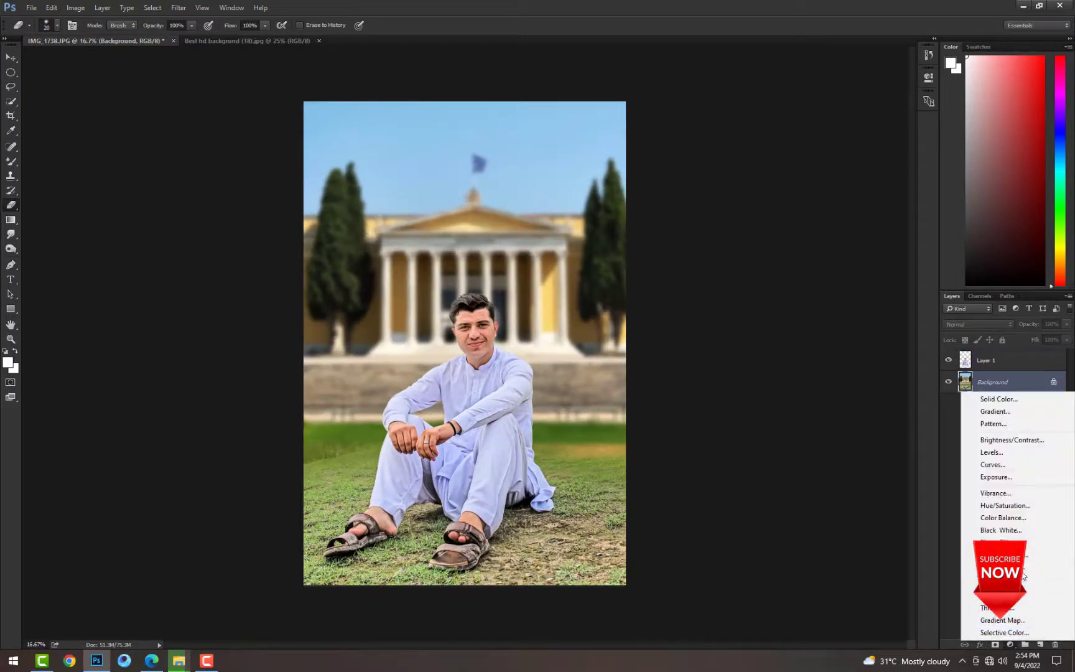
left_click(996, 555)
left_click(897, 70)
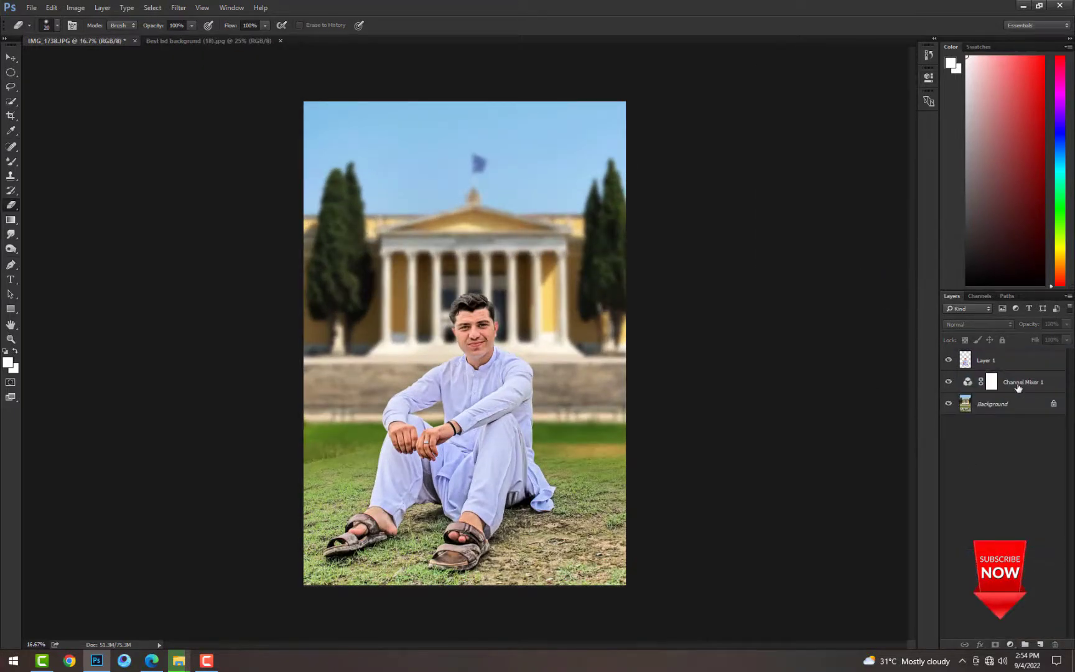
key("ctrl+e")
- Add a Color Lookup adjustment above the background and load the 3D LUT "z1 (99).CUBE"
left_click(1012, 643)
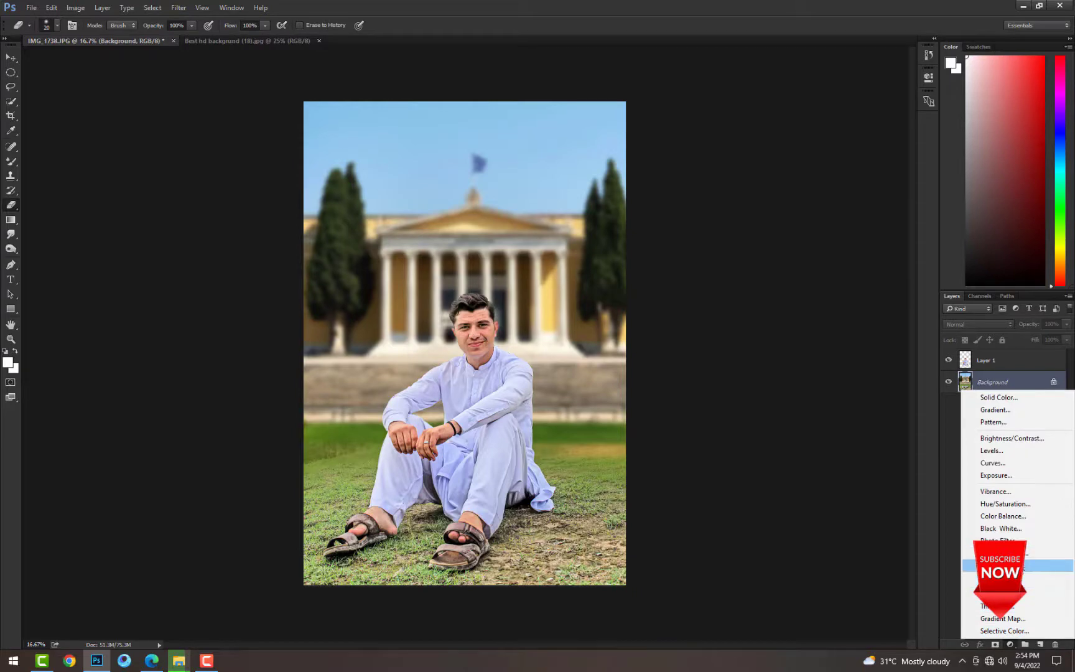
left_click(1020, 566)
left_click(856, 104)
left_click_drag(987, 130, 982, 526)
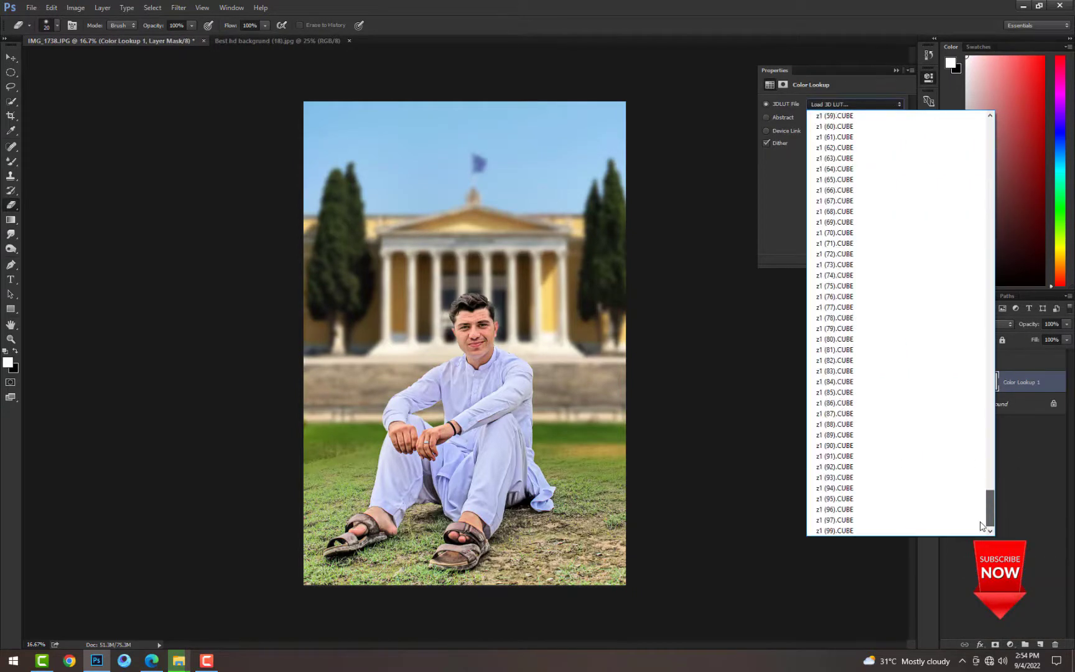
left_click(896, 529)
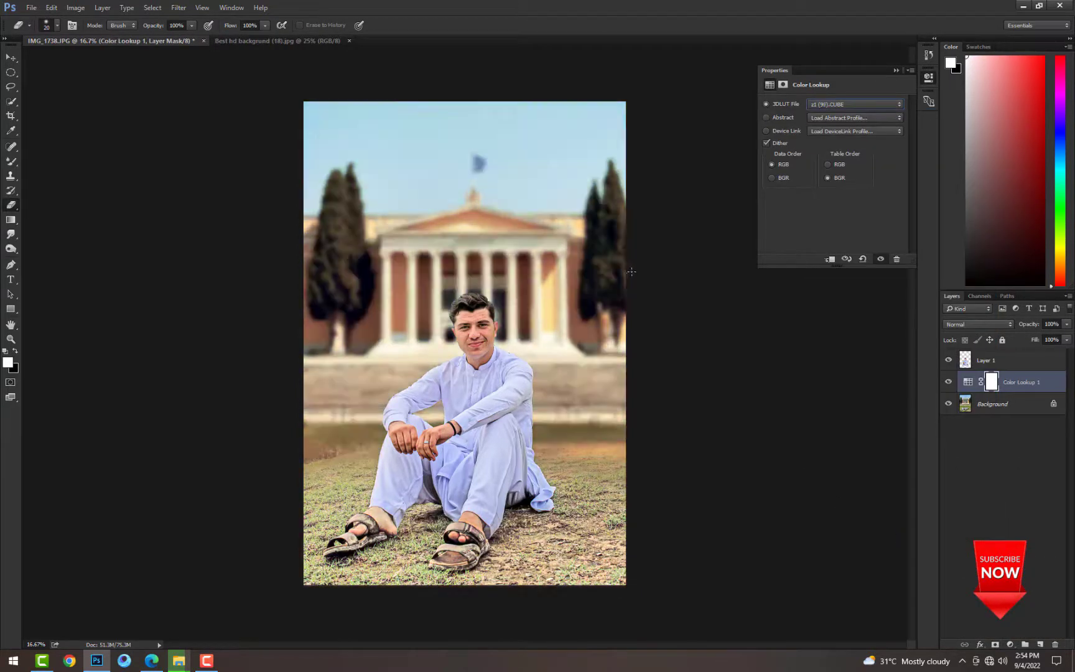
- Try the neighbouring z1 LUTs on the Color Lookup adjustment and settle on "z1 (92).CUBE"
key("Up")
key("Up")
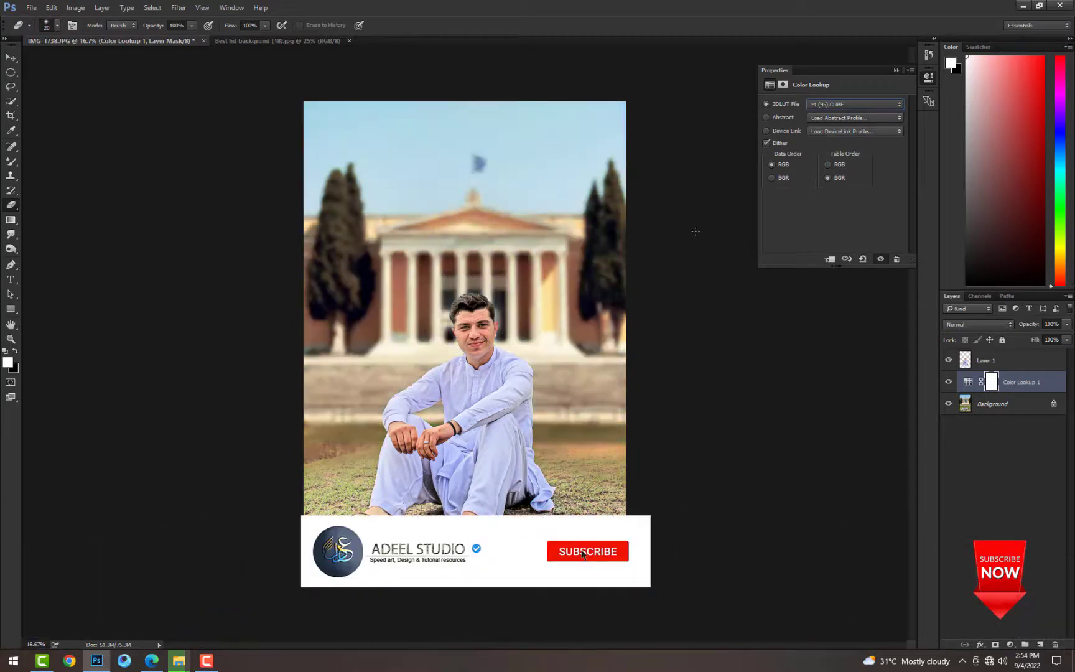
key("Up")
key("Up")
key("Up")
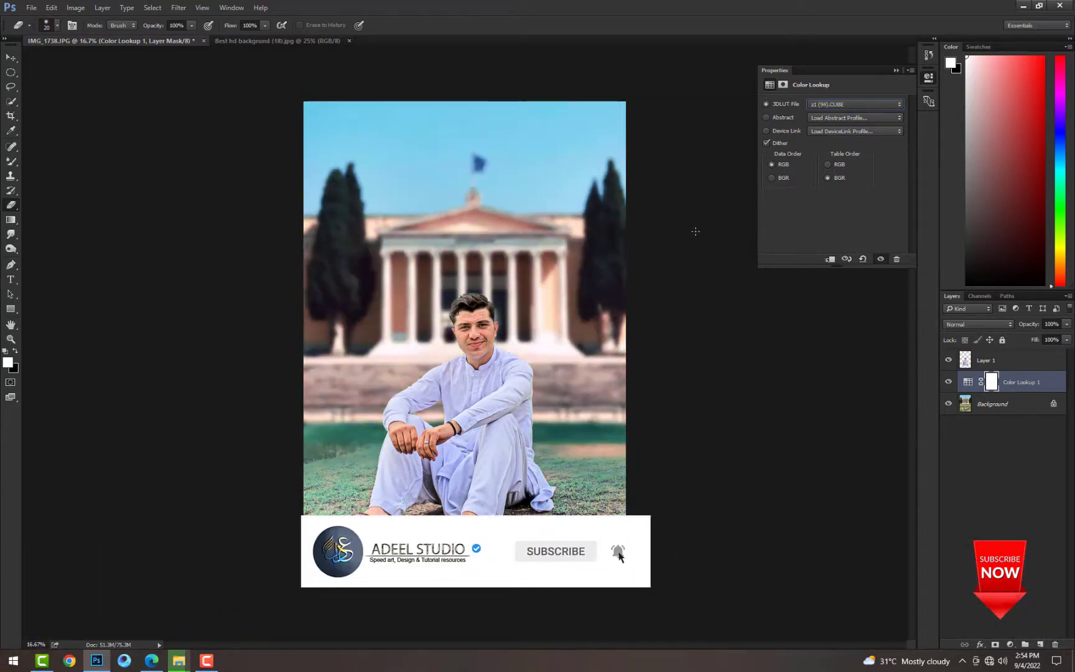
key("Up")
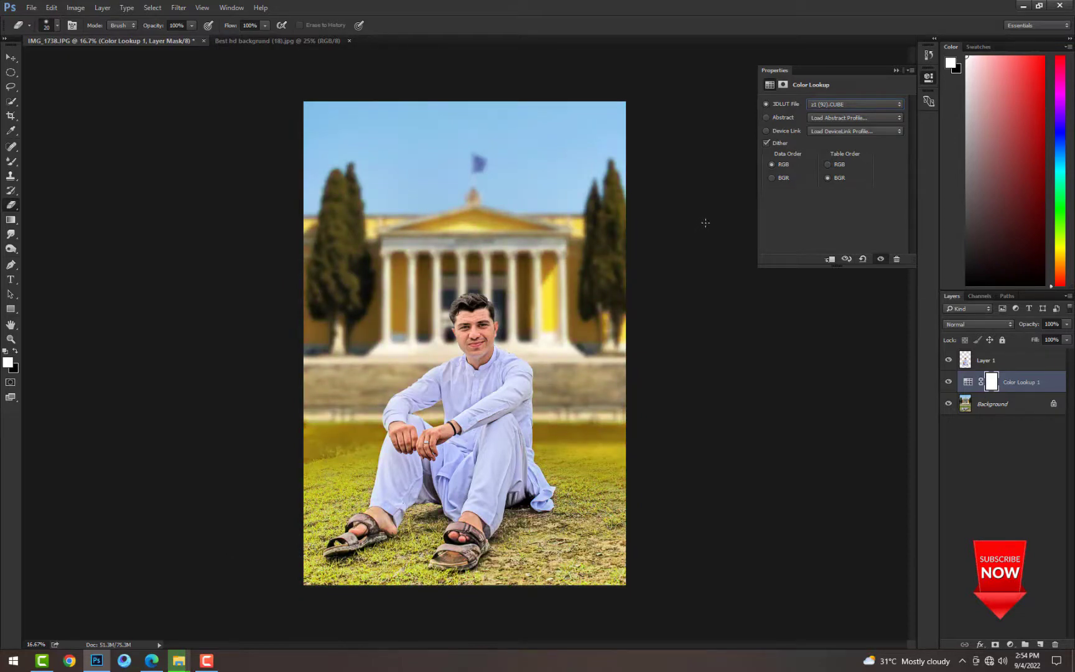
left_click(897, 70)
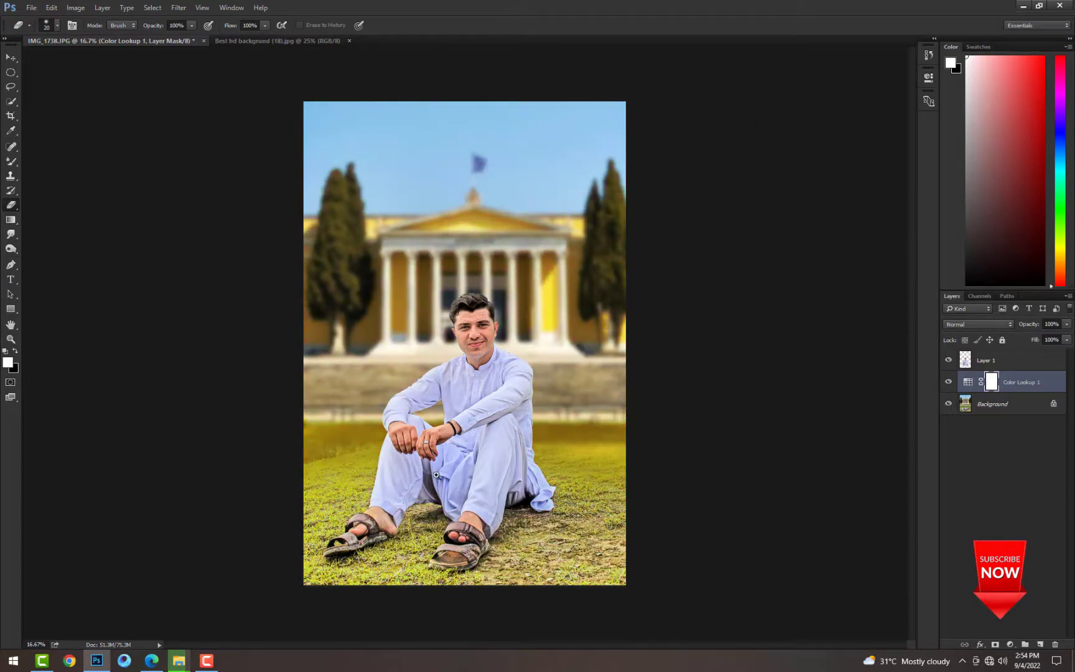
- Erase the Color Lookup mask over the man's feet and sandals to bring back their natural colours
left_click(468, 478, "ctrl")
left_click_drag(477, 473, 498, 359)
scroll(371, 300, "up", 1, "alt")
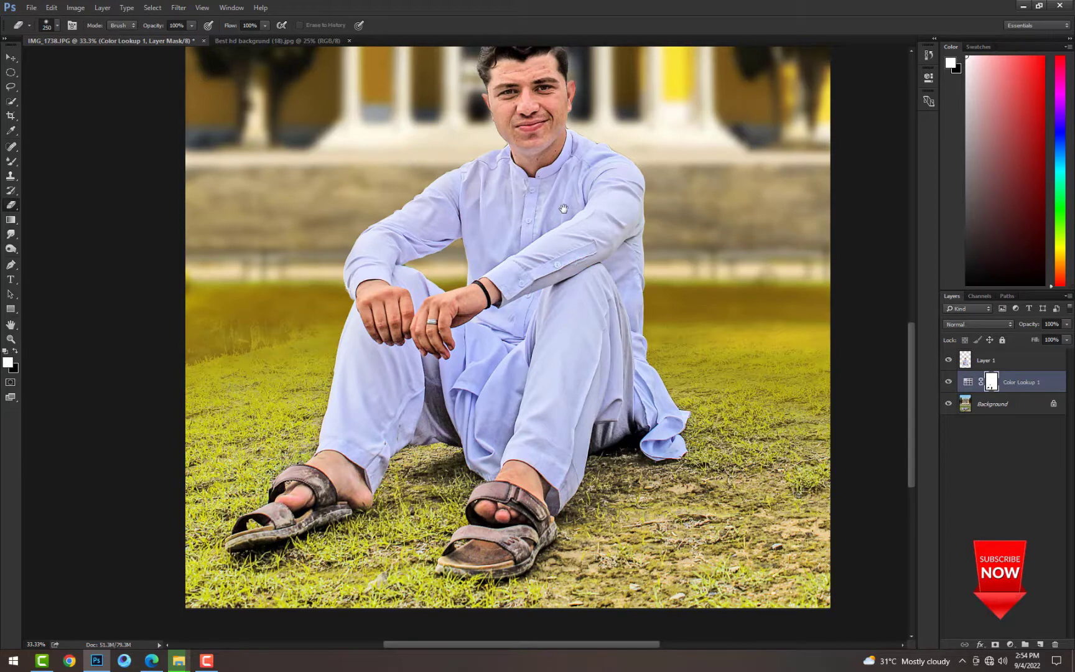
- Merge the Color Lookup adjustment into the background layer
left_click_drag(563, 208, 514, 380)
key("ctrl+minus")
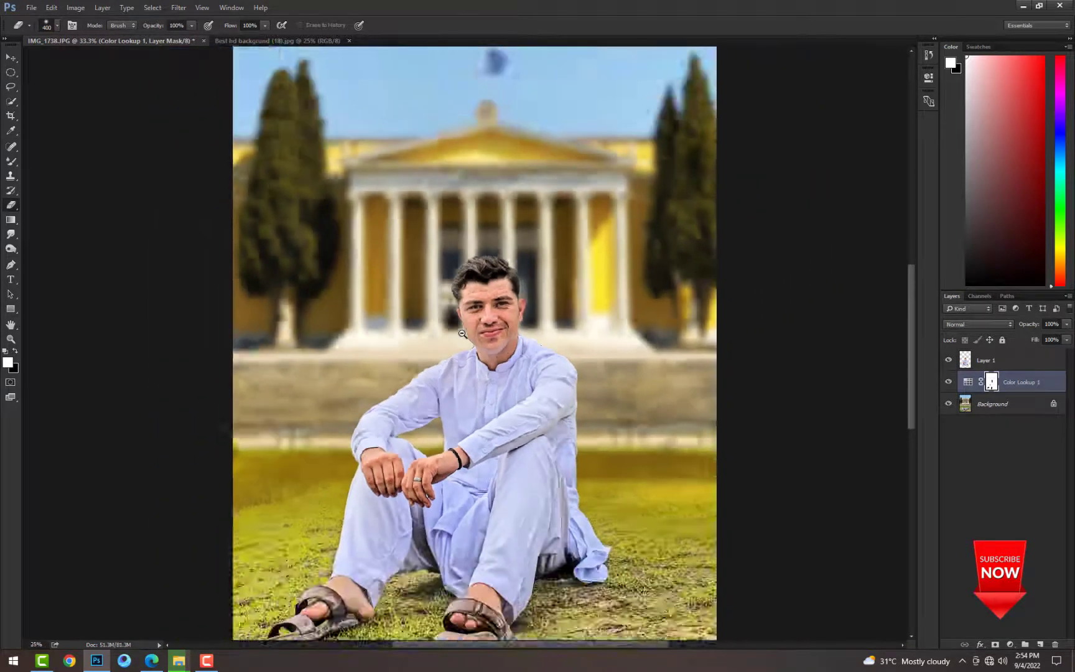
key("ctrl+minus")
key("ctrl+minus")
key("ctrl+plus")
key("ctrl+e")
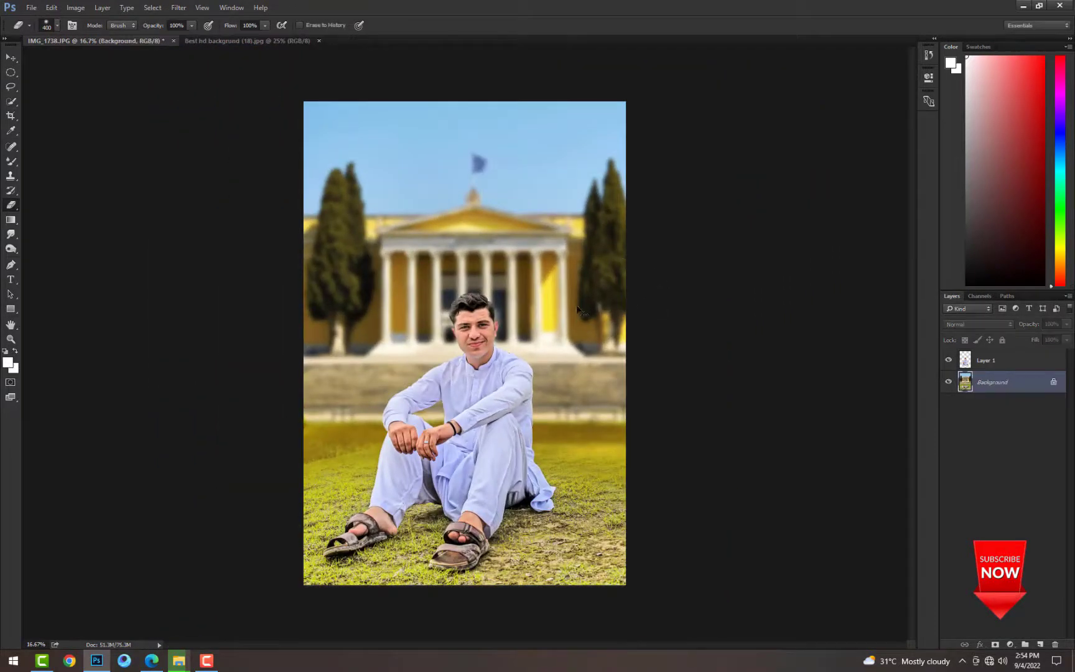
- Deepen the background layer's shadows slightly with Levels by raising the black input point
key("ctrl+l")
left_click_drag(437, 276, 446, 277)
key("Return")
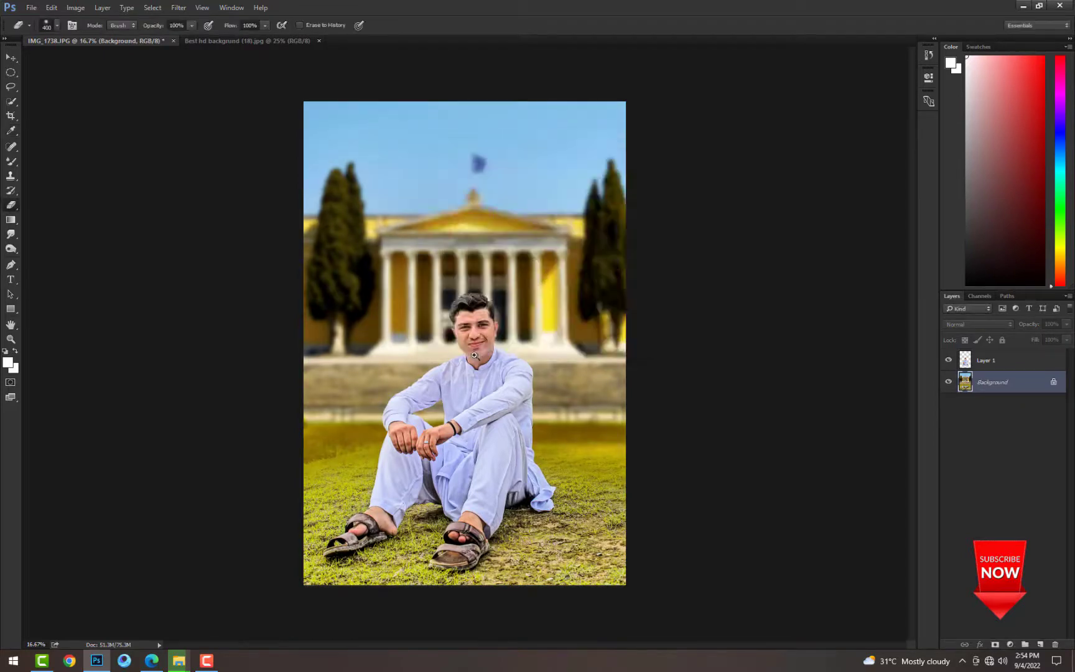
- Add a Selective Color adjustment directly above the man's cut-out layer
left_click(475, 342, "ctrl")
left_click(473, 324, "ctrl")
left_click(473, 324, "ctrl")
left_click(473, 324, "ctrl")
left_click(1002, 364)
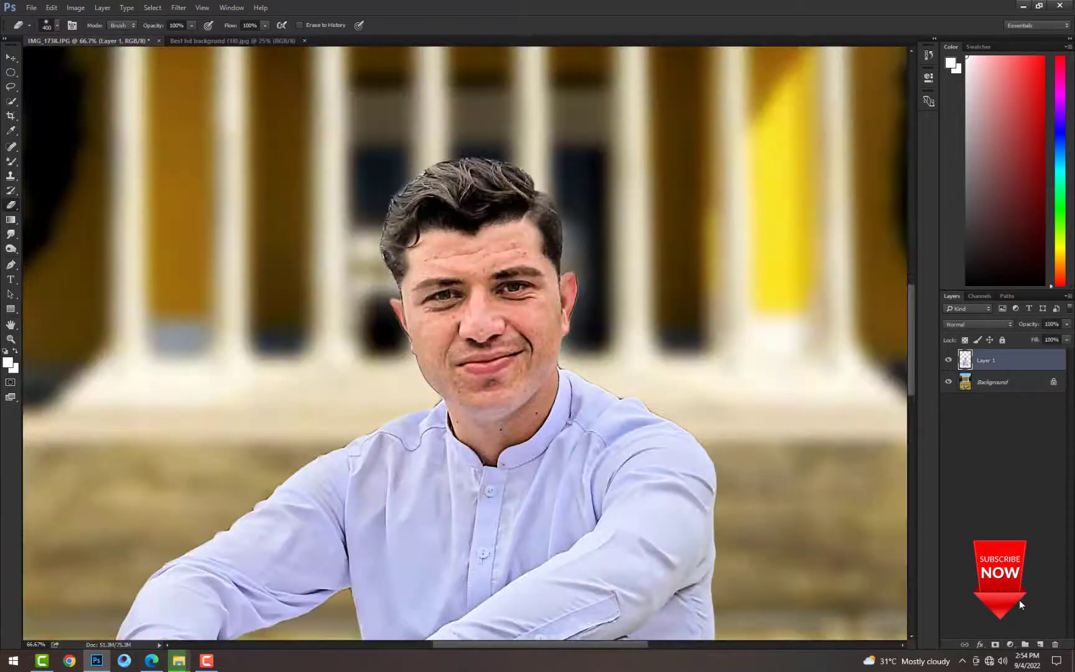
left_click(1010, 645)
left_click(1004, 633)
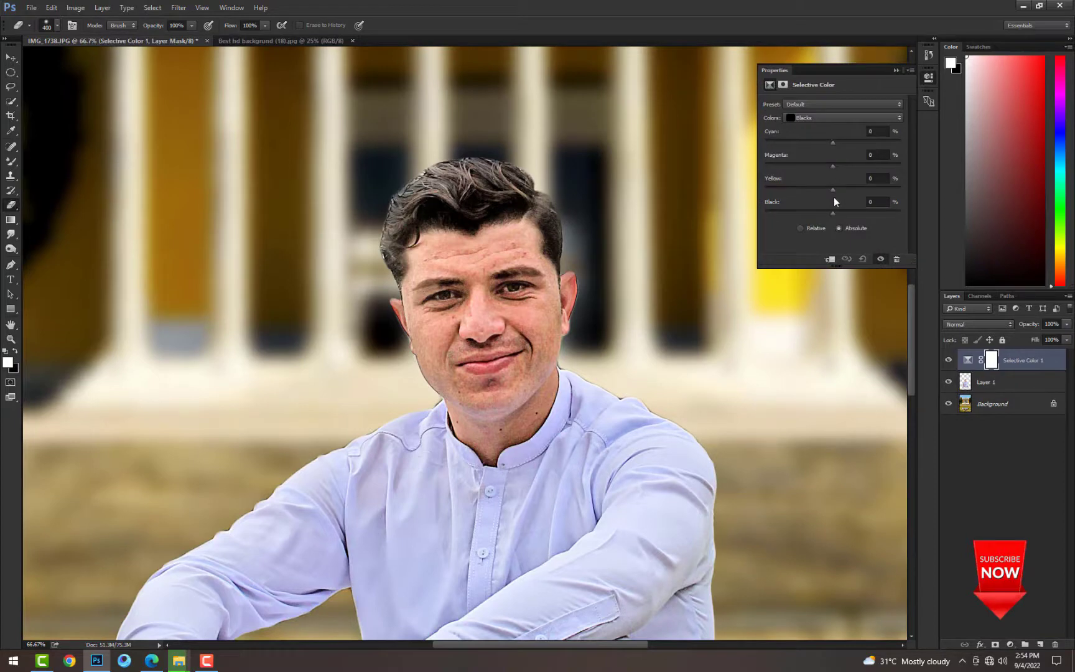
- In Selective Color, deepen the Blacks, strongly lower the black amount in the Yellows, and slightly lower it in the Reds
left_click(811, 118)
left_click(809, 133)
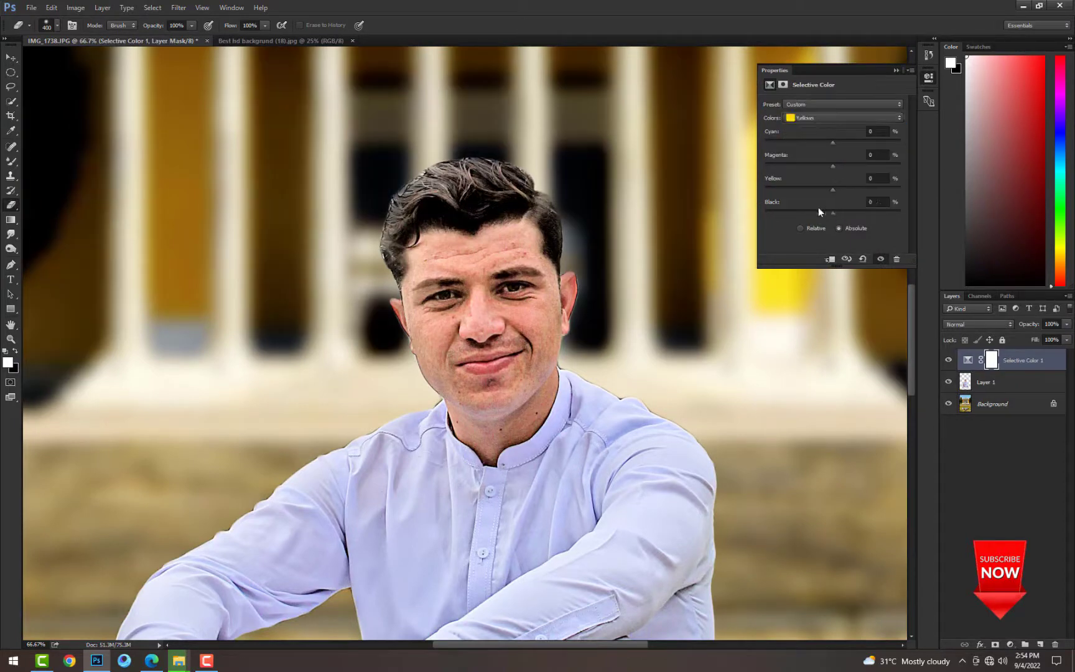
left_click_drag(833, 214, 766, 214)
left_click(809, 117)
left_click(809, 116)
left_click_drag(833, 213, 822, 214)
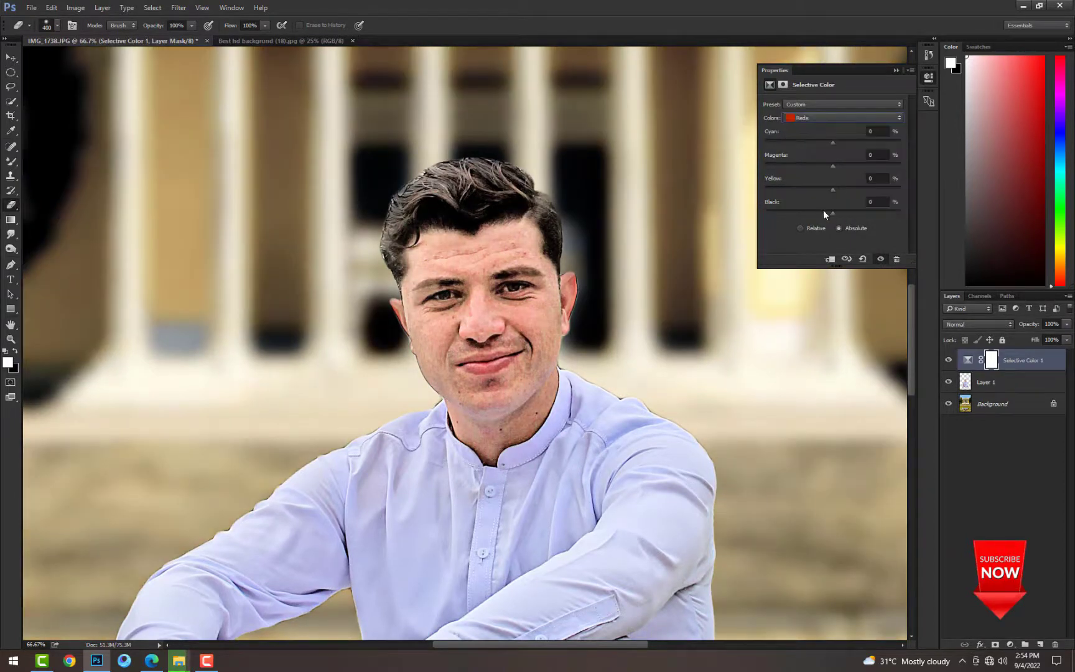
left_click(896, 70)
- Merge the Selective Color adjustment into the man's layer so that it affects only him
key("ctrl+minus")
key("ctrl+minus")
key("ctrl+minus")
key("ctrl+minus")
key("ctrl+minus")
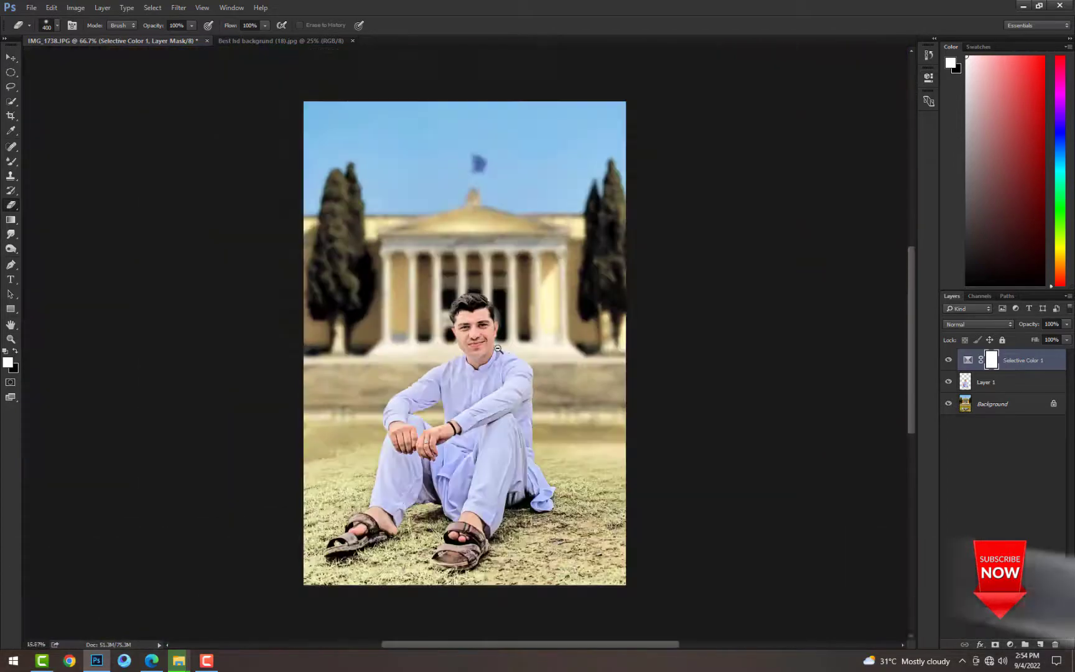
key("ctrl+plus")
key("ctrl+plus")
key("ctrl+e")
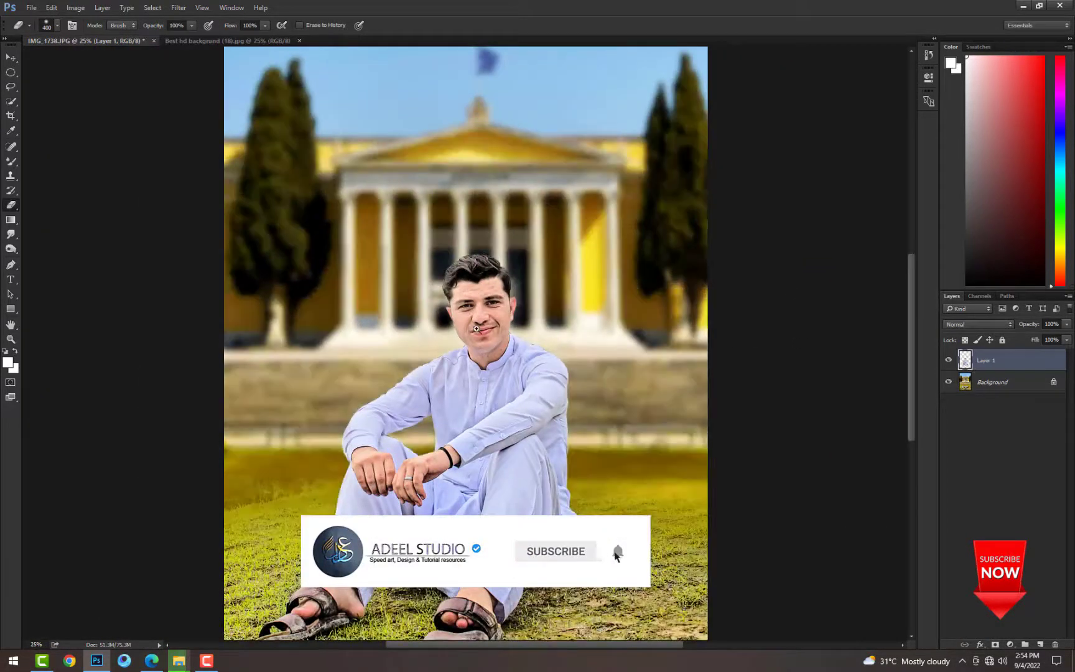
key("ctrl+plus")
key("ctrl+plus")
key("ctrl+plus")
key("ctrl+l")
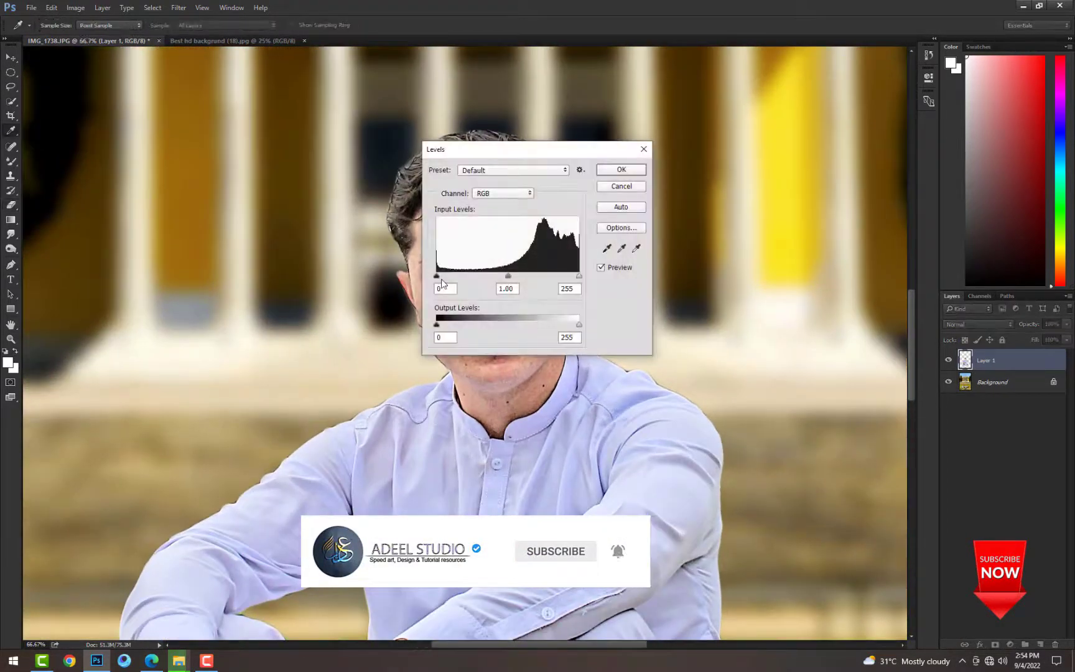
key("Escape")
- Flatten the image and duplicate the flattened composite onto a new layer
key("ctrl+minus")
key("ctrl+minus")
key("ctrl+minus")
key("ctrl+minus")
key("ctrl+minus")
key("e")
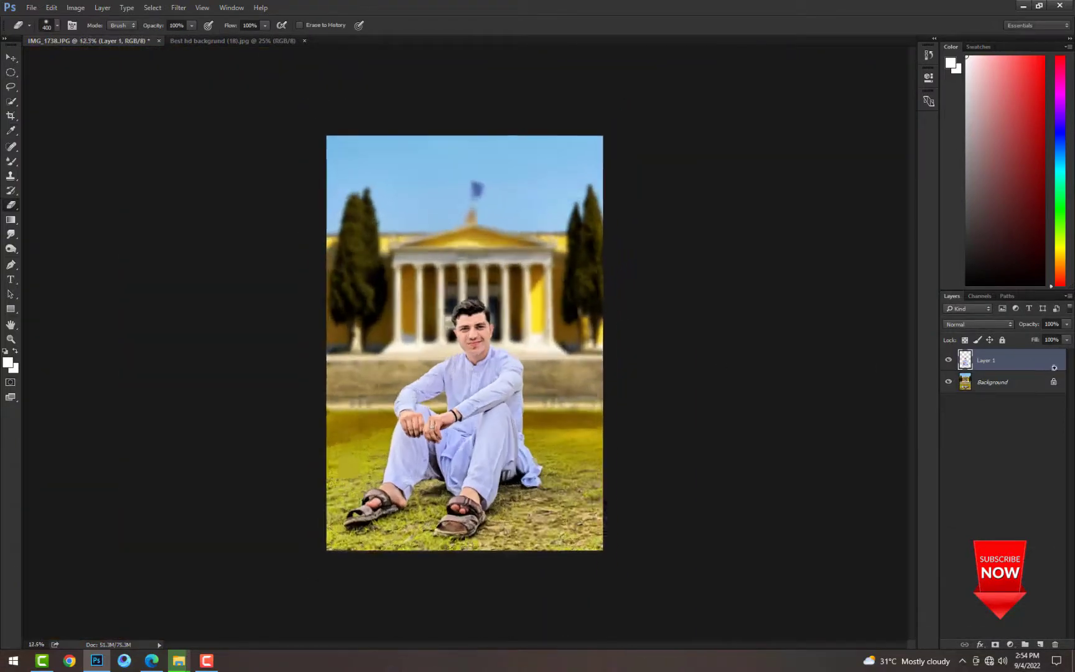
right_click(1031, 361)
left_click(921, 540)
key("ctrl+plus")
key("ctrl+j")
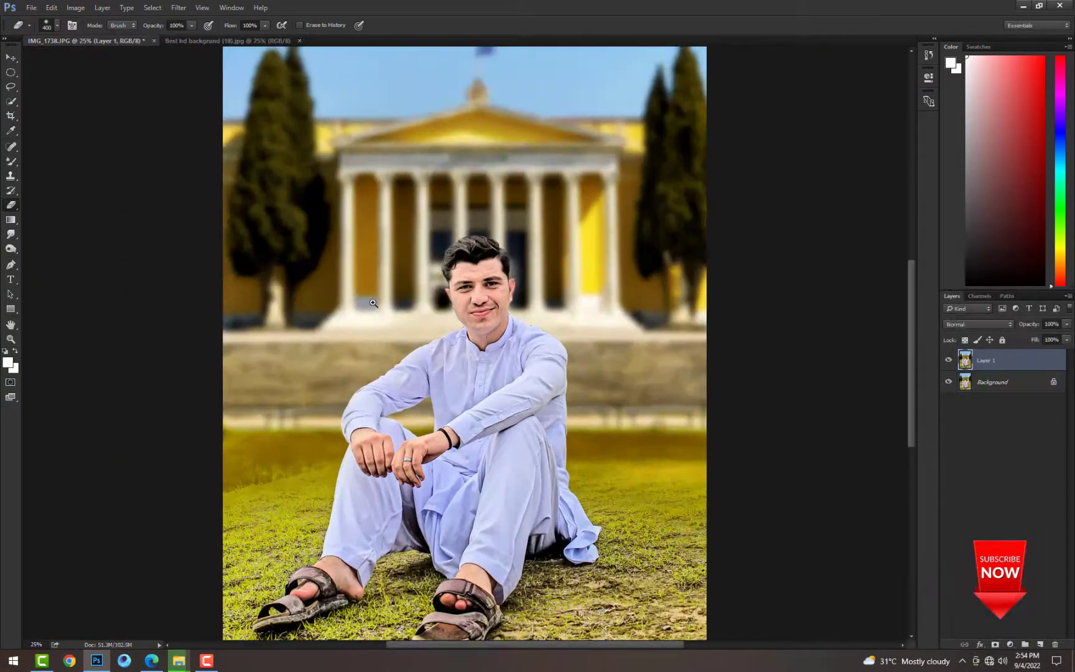
- Check the man's face up close and merge the duplicate layer back into the background
left_click(374, 303, "ctrl")
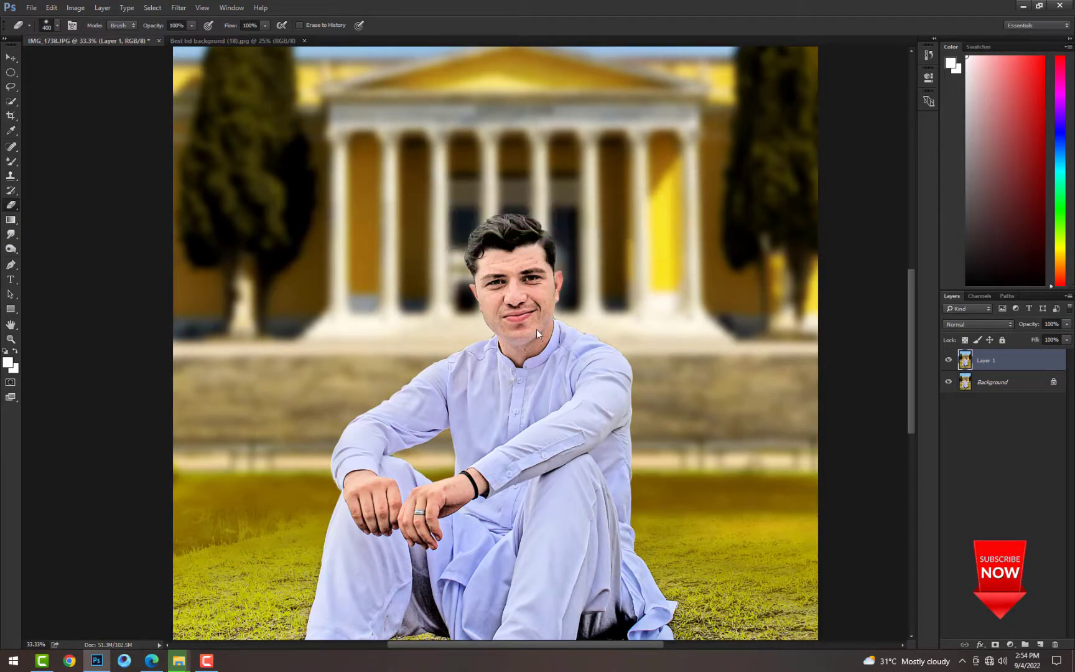
scroll(529, 307, "up", 3)
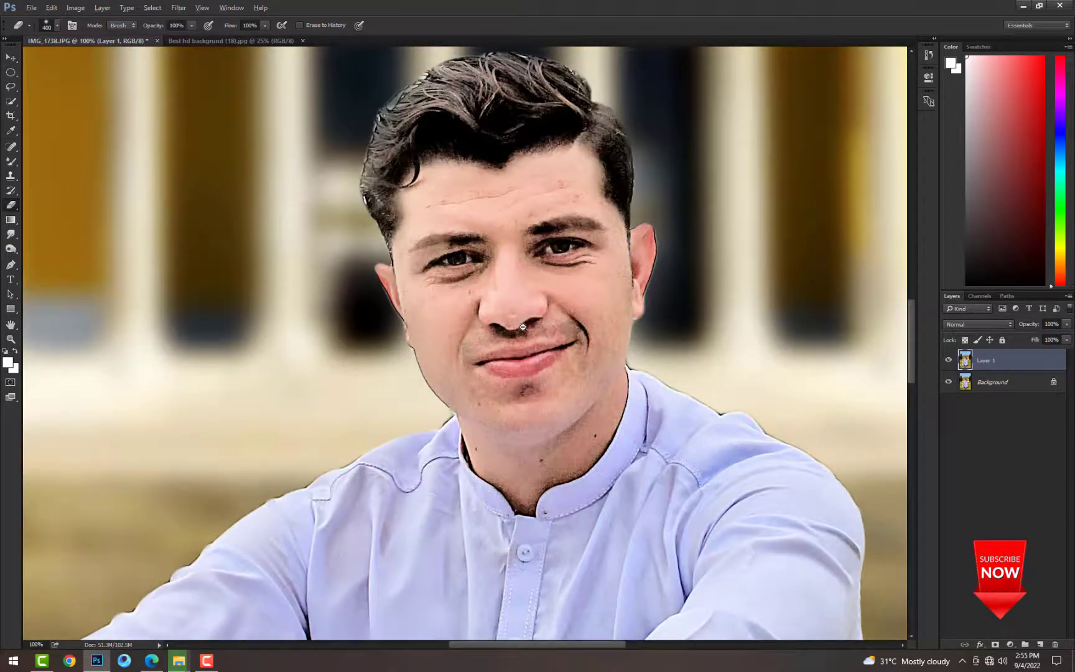
scroll(522, 327, "down", 6)
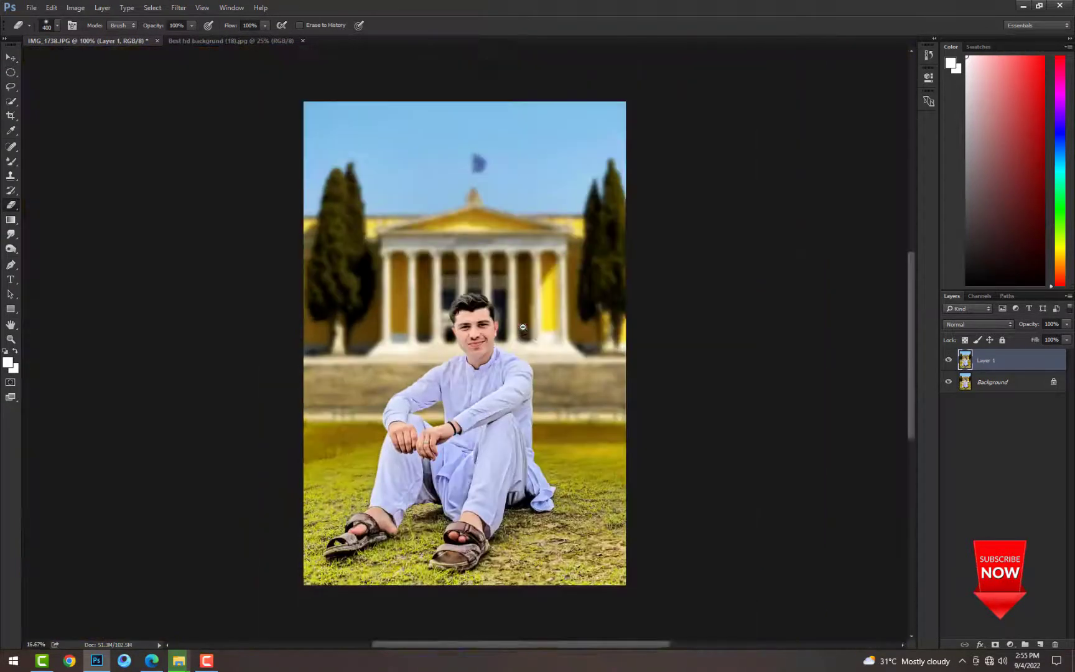
key("ctrl+e")
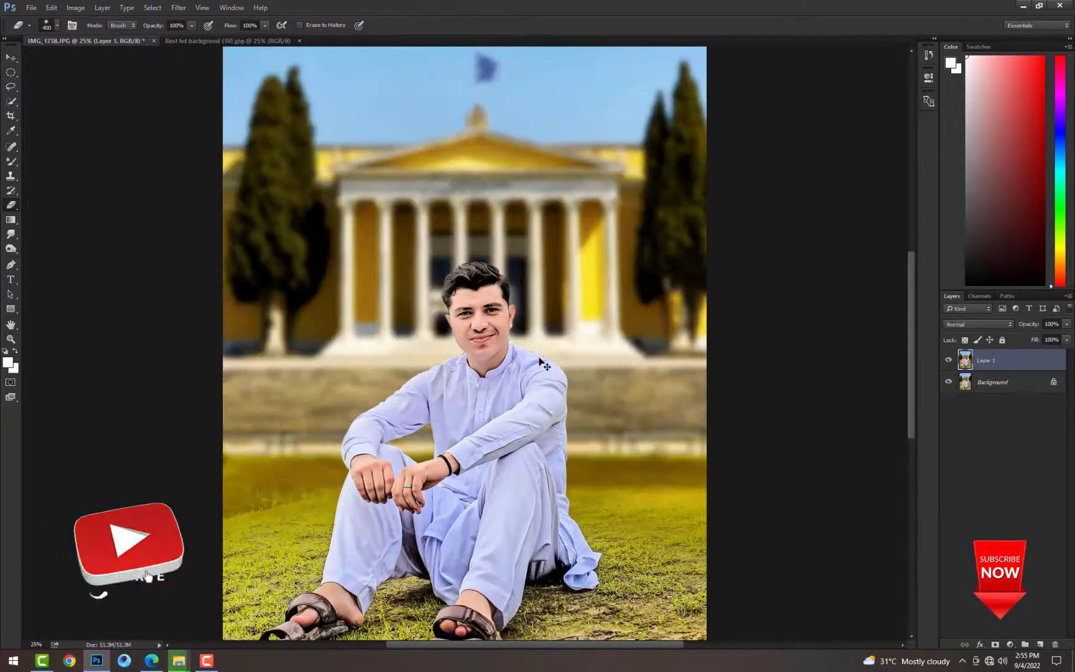
- Duplicate the composite into two stacked copies and smooth the skin on the top copy with the Portraiture filter
key("ctrl+j")
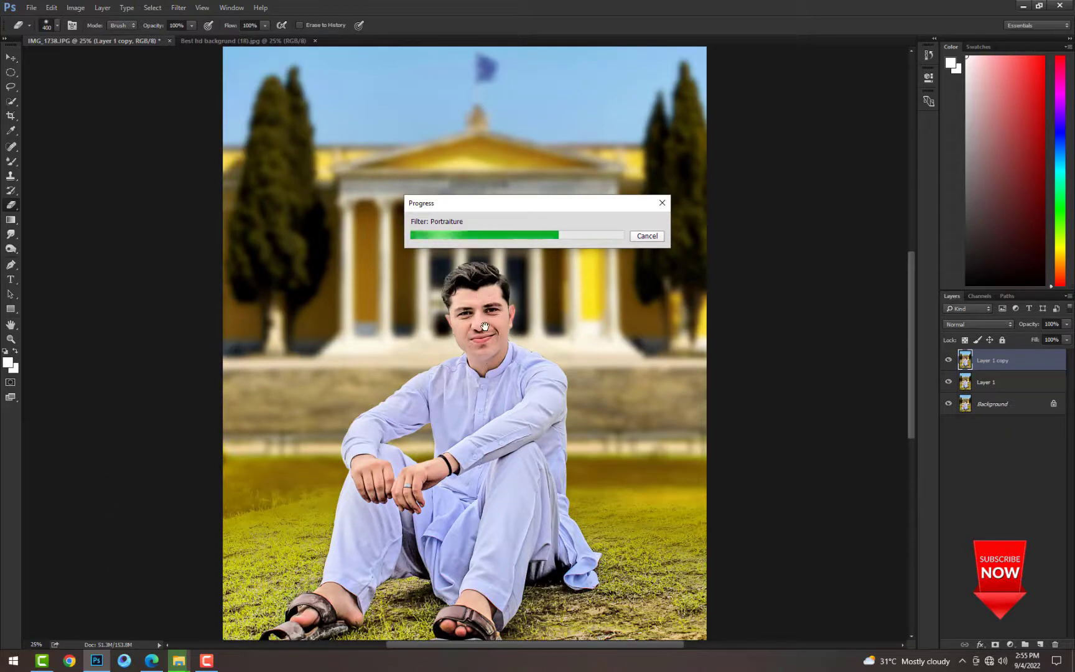
key("ctrl+plus")
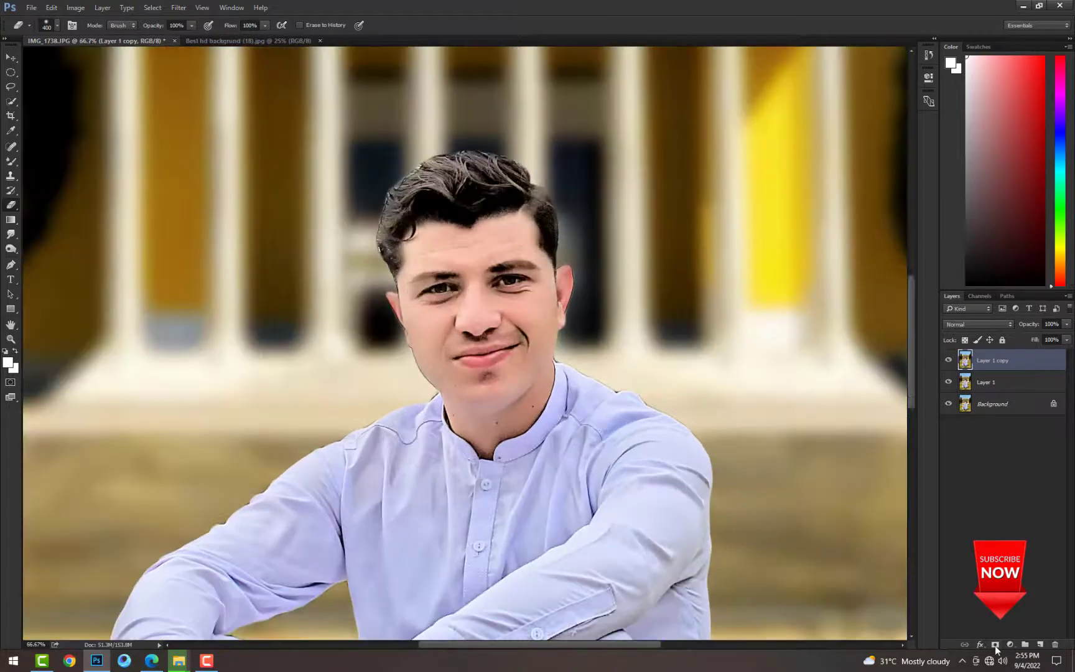
- Add a black layer mask to the Portraiture copy and reveal the smoothing over the forehead with a smaller eraser
left_click(995, 644)
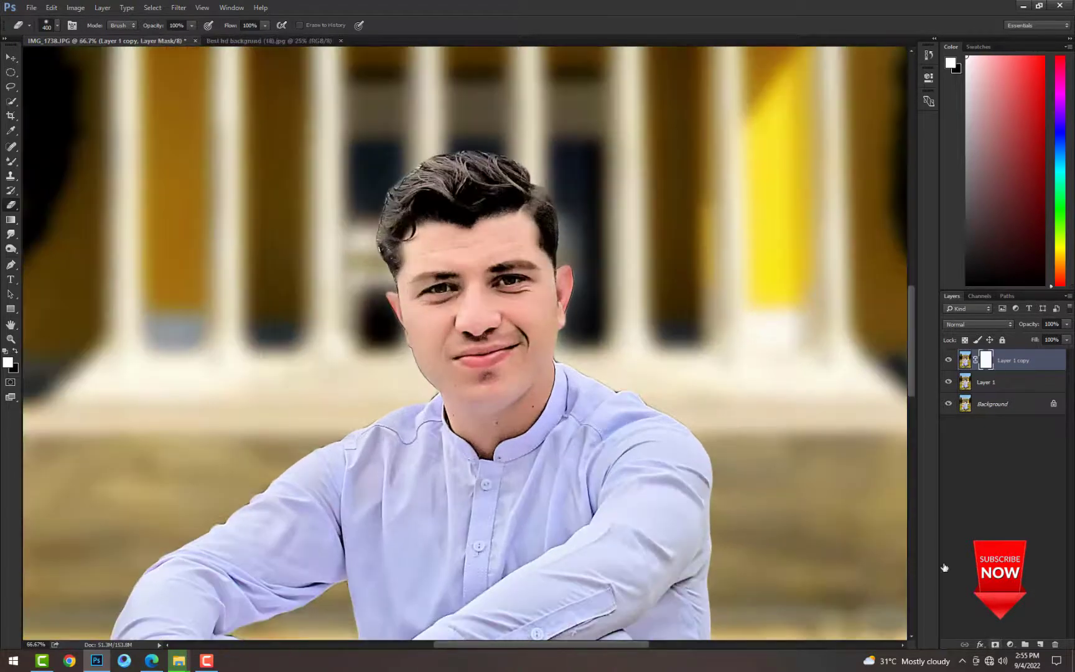
scroll(493, 268, "up", 2)
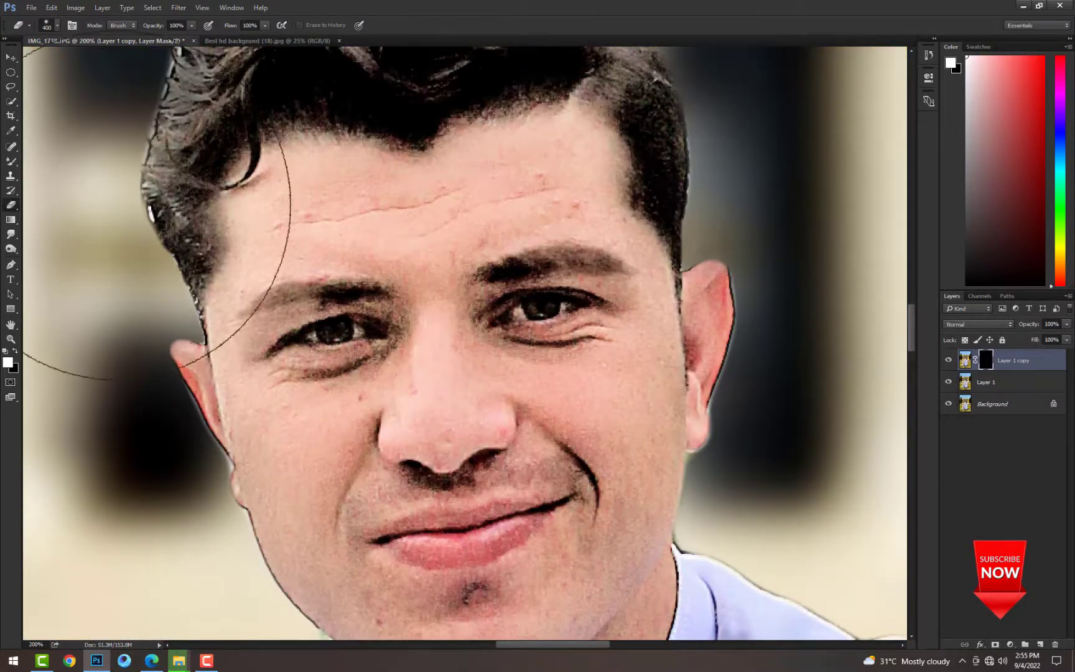
key("bracketleft")
key("bracketleft")
key("bracketleft")
key("bracketleft")
key("bracketleft")
key("bracketleft")
key("bracketleft")
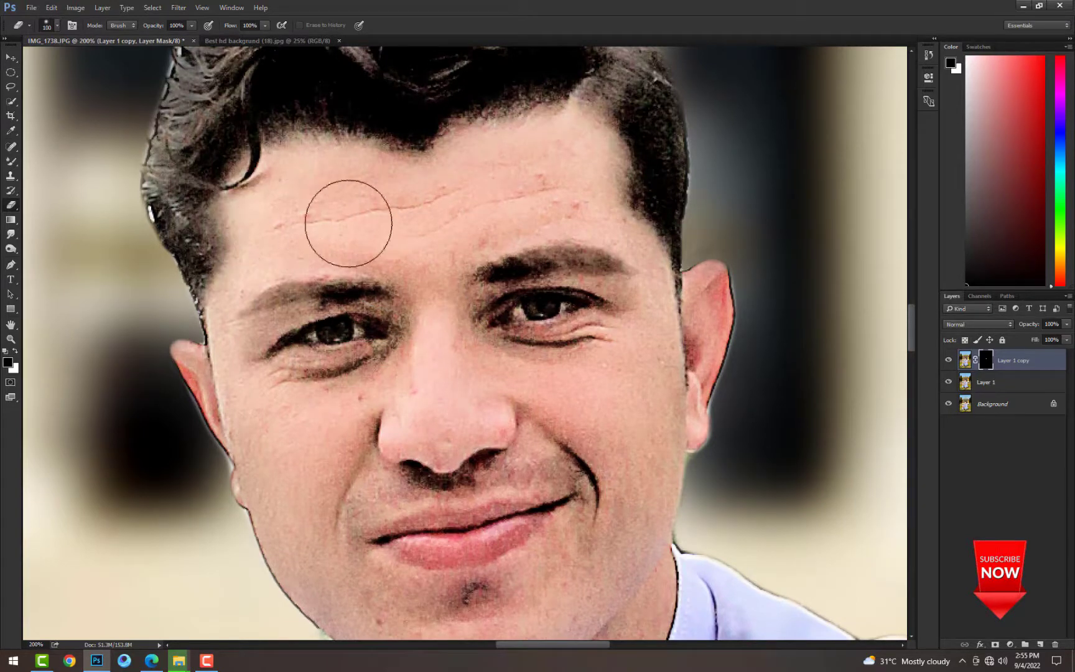
key("x")
key("bracketleft")
key("bracketleft")
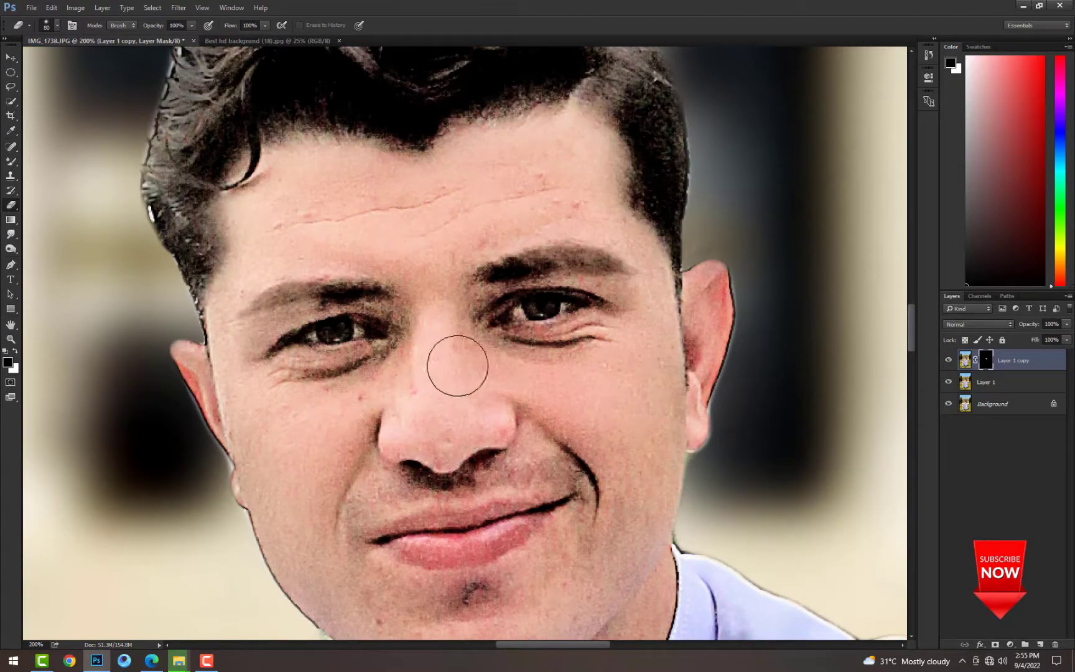
- Reveal the smoothing over the lower face and neck with a larger eraser, and merge the copy down
left_click_drag(423, 361, 403, 131)
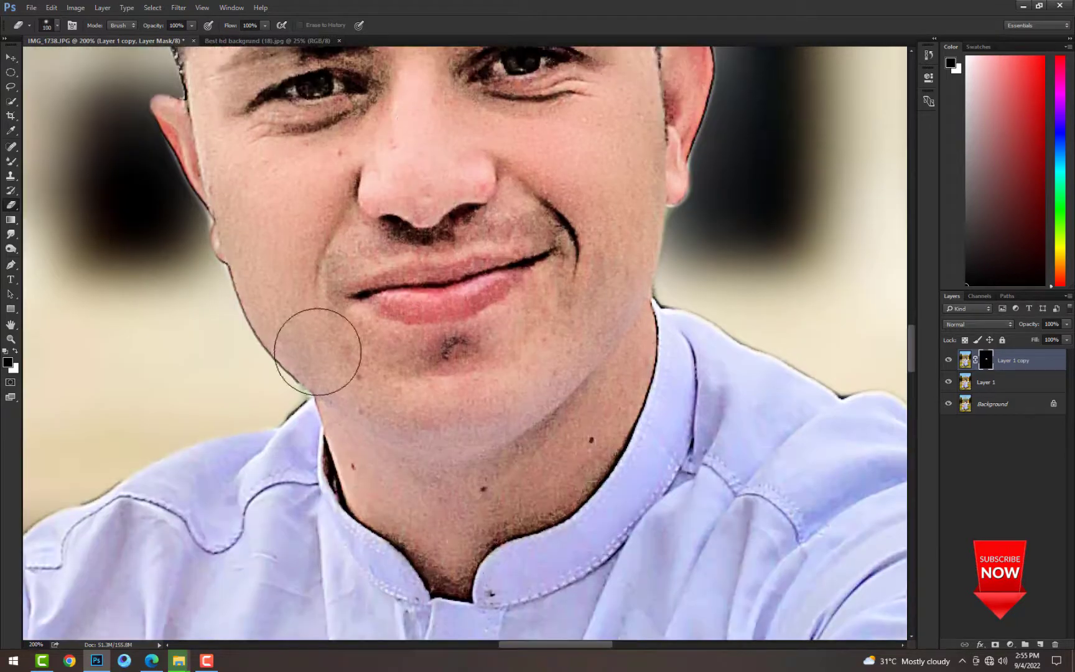
key("bracketright")
key("bracketright")
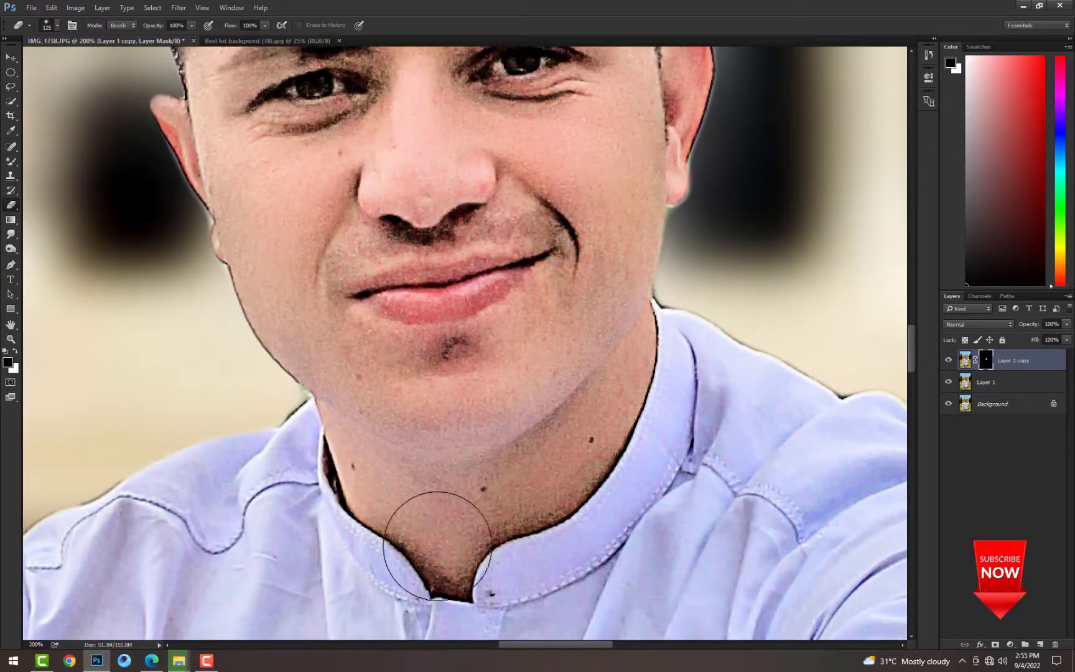
scroll(476, 394, "down", 4)
scroll(476, 394, "down", 4)
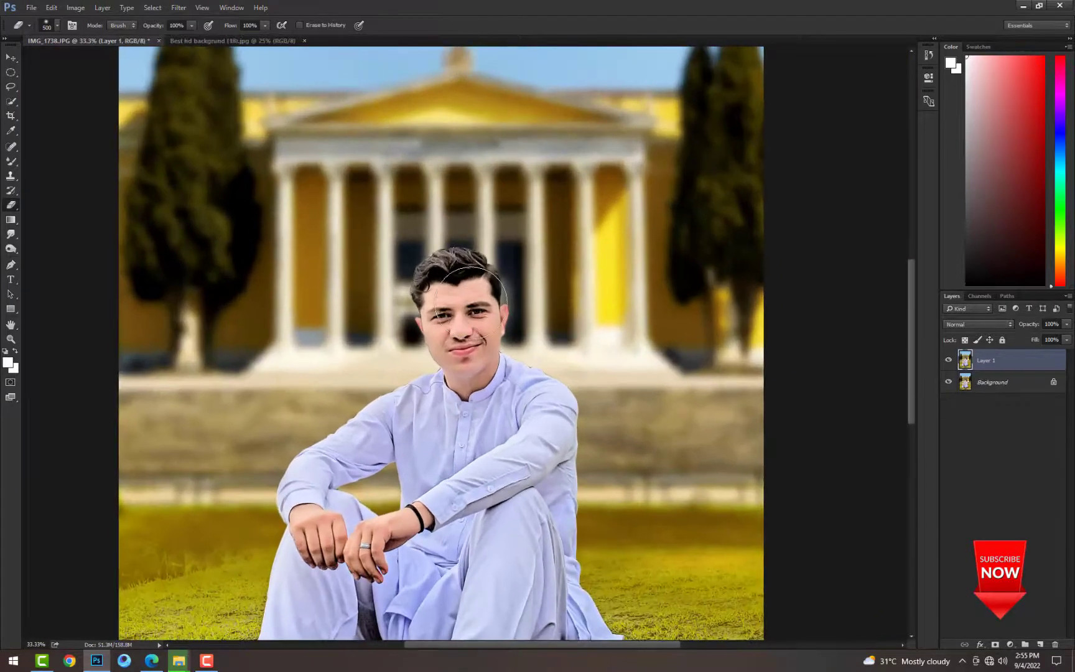
- Duplicate the smoothed layer and choose the Mixer Brush with Wet 6%, Load 75%, Mix 90% and Flow 100%
left_click(463, 303, "ctrl")
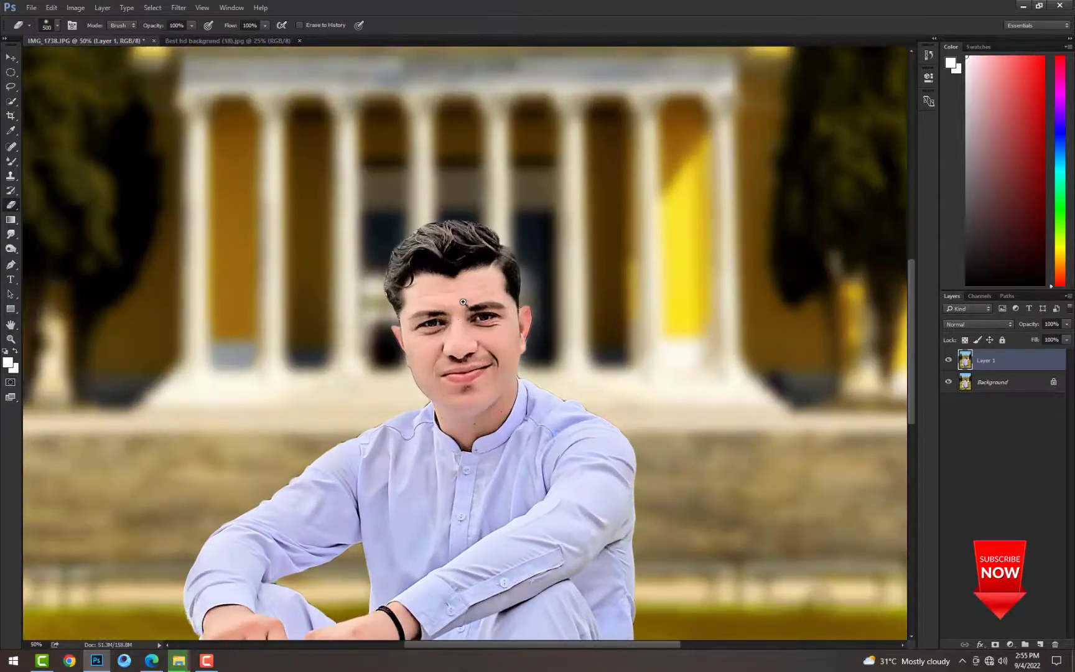
key("ctrl+j")
left_click(451, 308, "ctrl")
key("b")
key("shift+b")
key("shift+b")
key("shift+b")
key("shift+b")
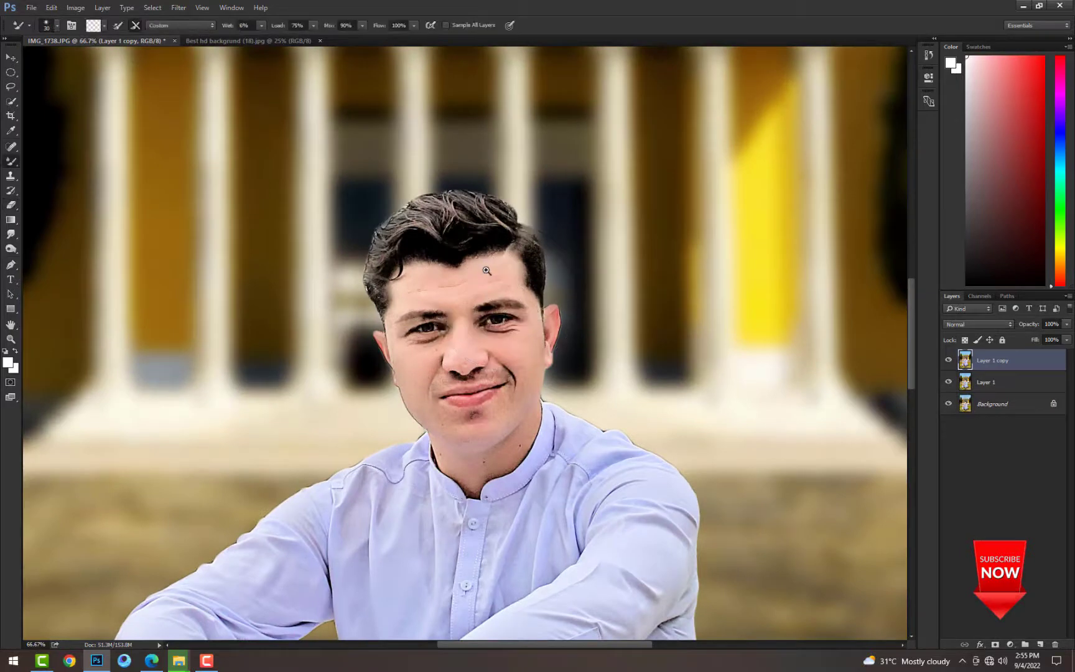
- Duplicate the layer again and blend away the forehead lines and blemishes with the Mixer Brush
left_click(486, 271, "ctrl")
key("ctrl+j")
left_click(498, 279, "ctrl")
key("bracketright")
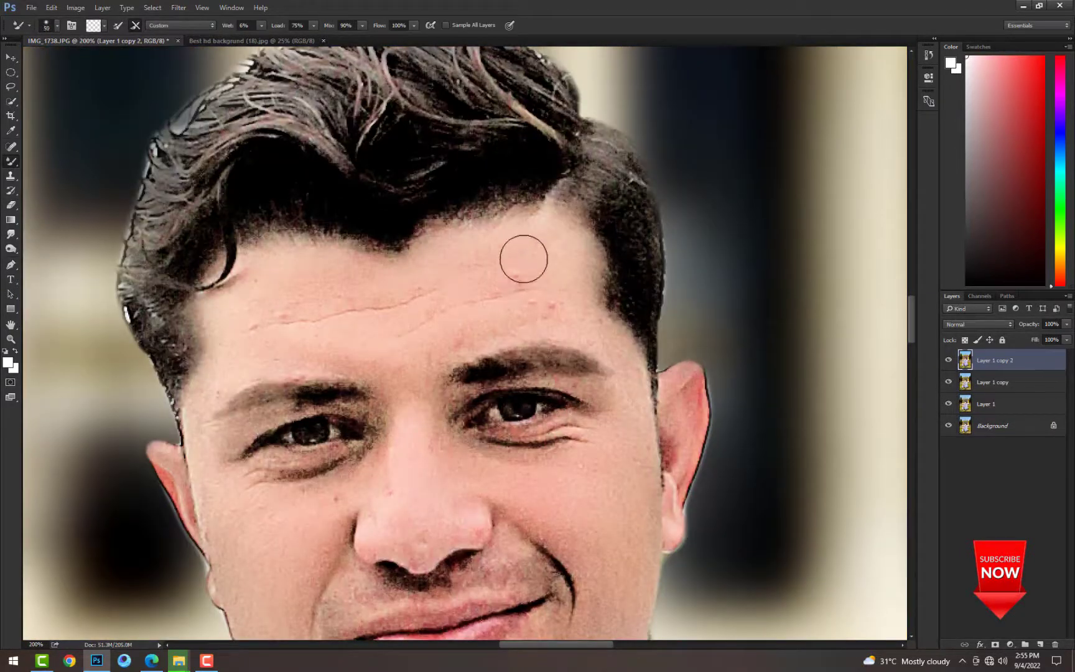
left_click_drag(359, 298, 305, 146)
- Blend the skin under the eyes and on the cheeks, nose, chin and upper lip with the Mixer Brush, then merge the copy down
key("bracketleft")
key("bracketleft")
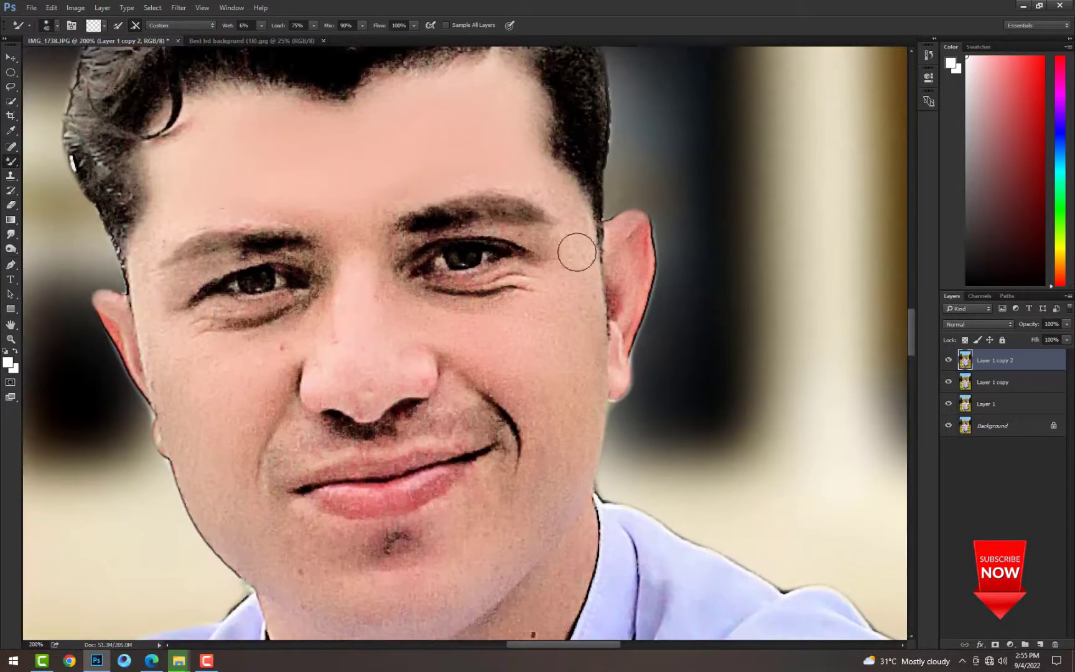
left_click_drag(515, 303, 466, 306)
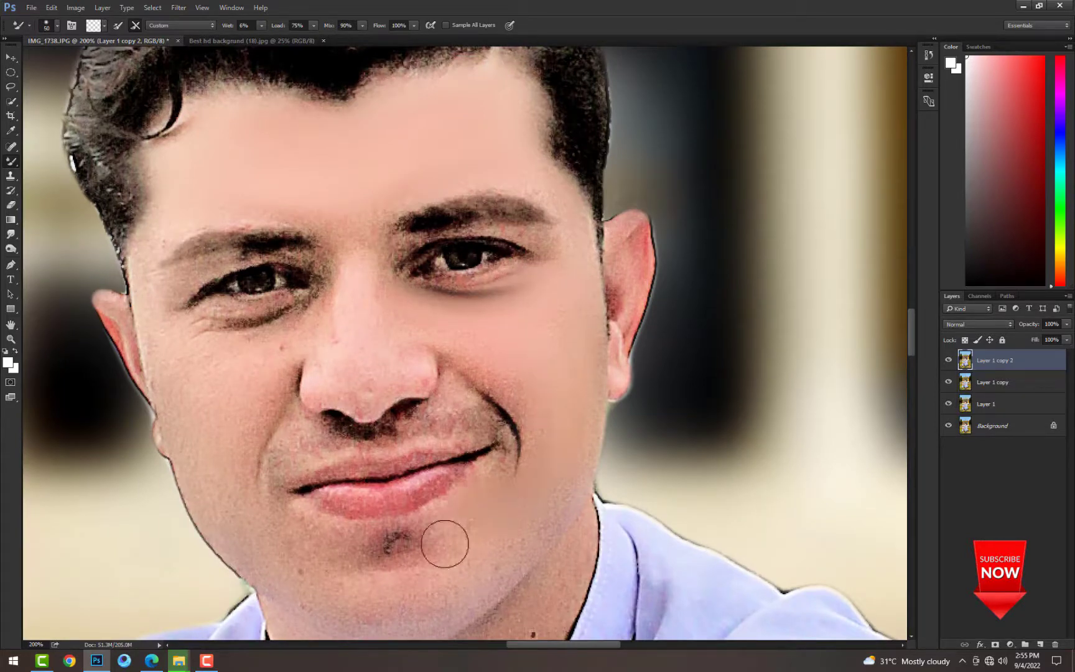
key("bracketleft")
left_click_drag(340, 573, 389, 568)
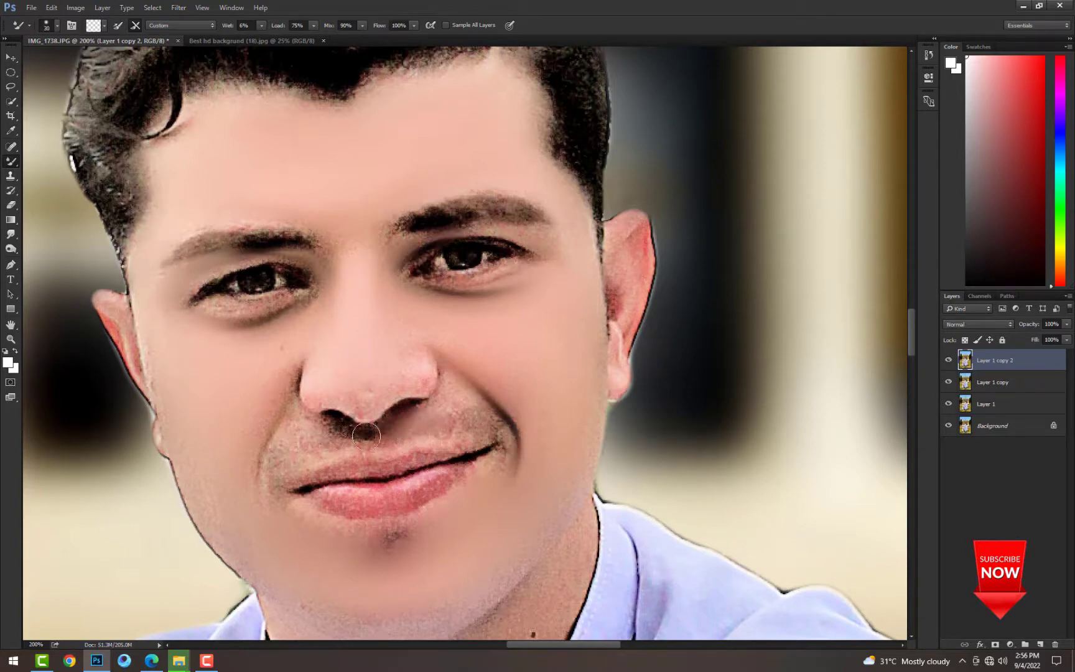
key("bracketright")
- Redden the lips using a colour-balanced copy revealed through a black mask at 64% opacity, and merge it down
scroll(401, 277, "down", 3)
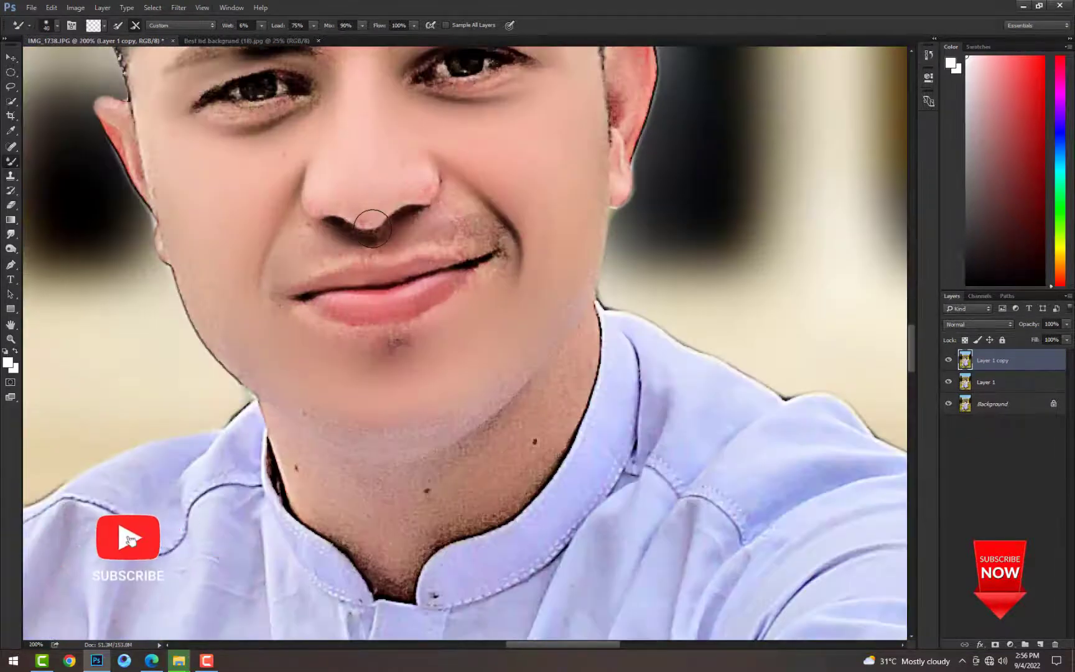
key("ctrl+b")
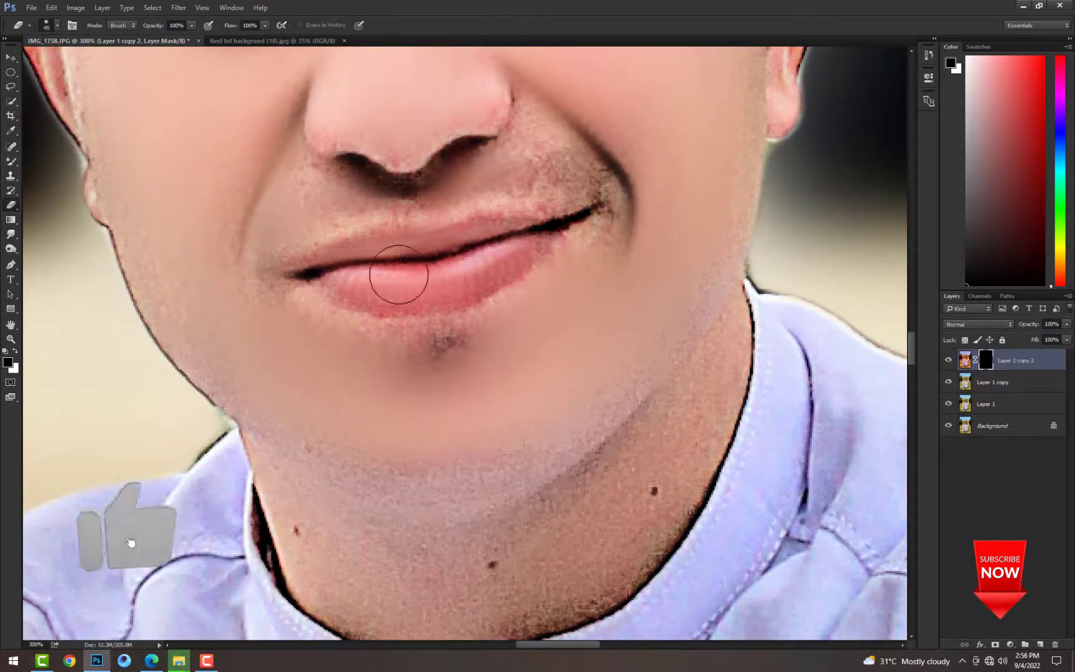
scroll(396, 300, "down", 3)
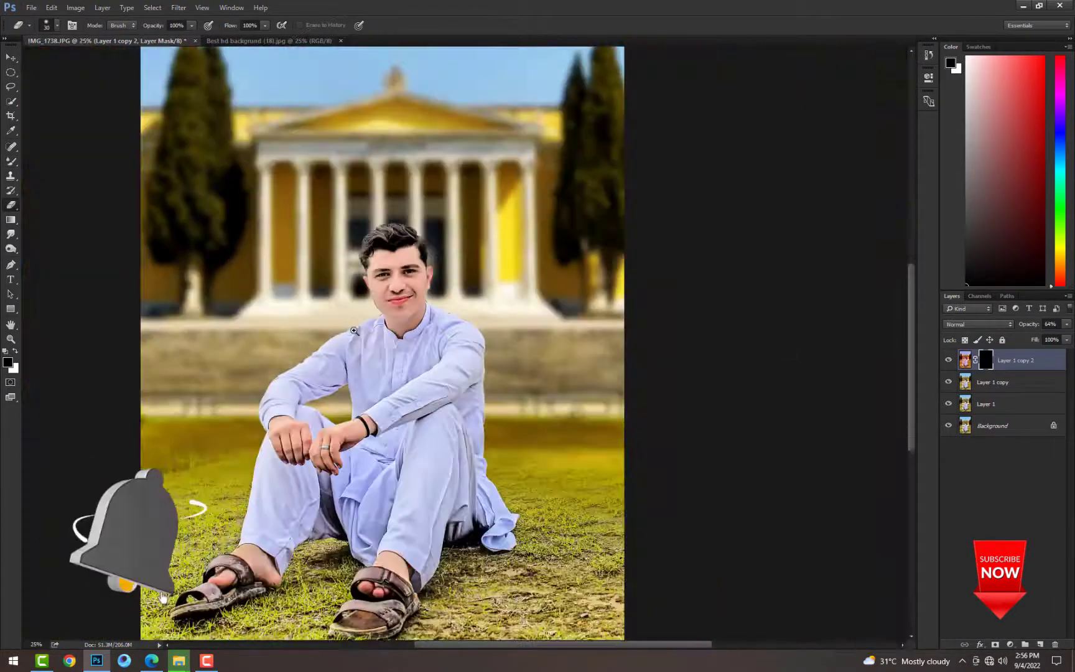
scroll(353, 331, "up", 4)
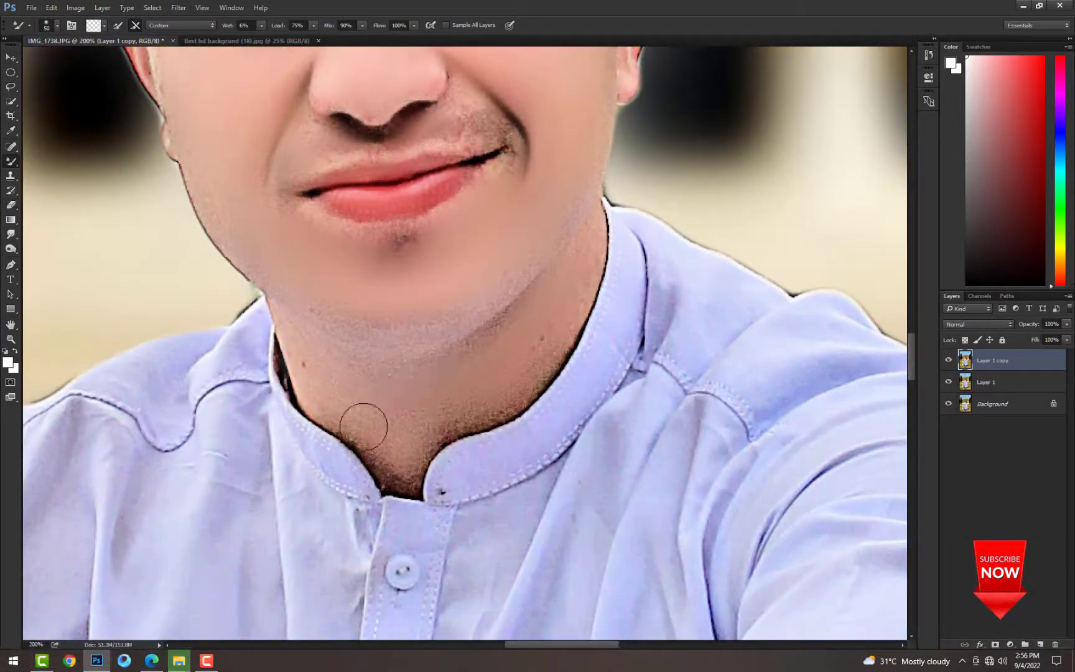
- Blend away the remaining marks on the neck, then smooth the skin of both hands with the Mixer Brush
scroll(473, 320, "up", 3)
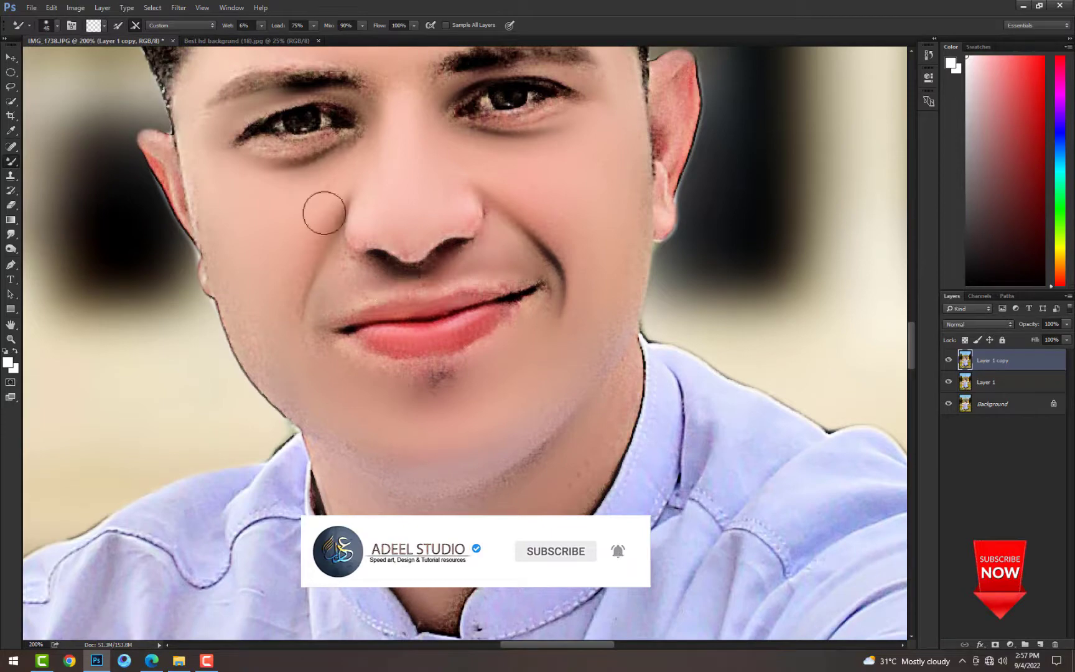
key("bracketleft")
key("bracketleft")
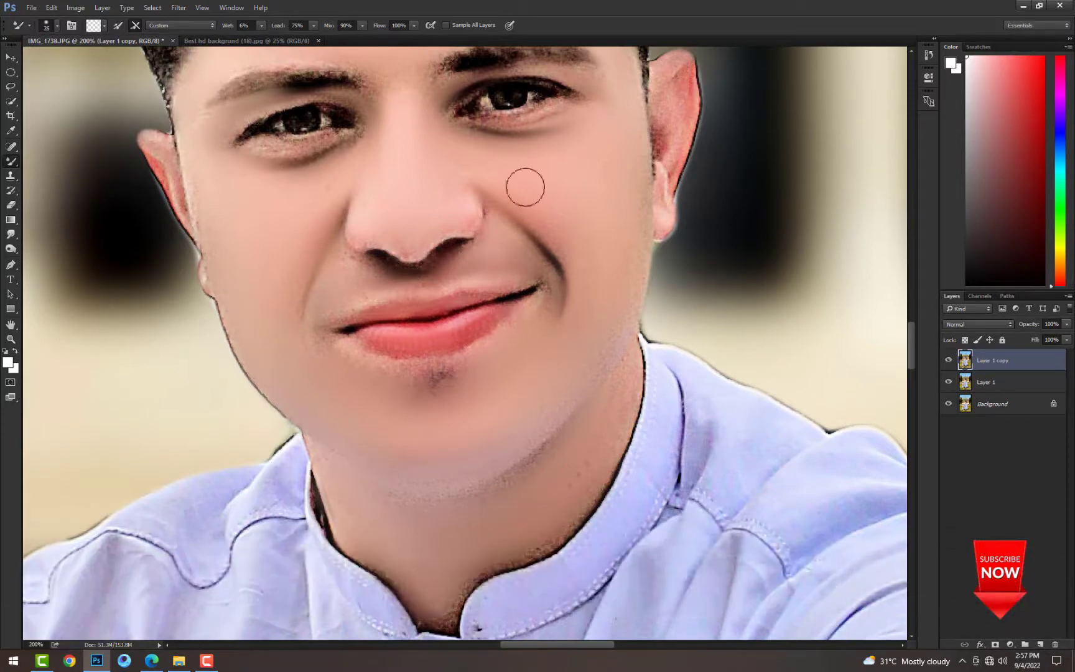
scroll(526, 187, "down", 5)
scroll(386, 404, "up", 4)
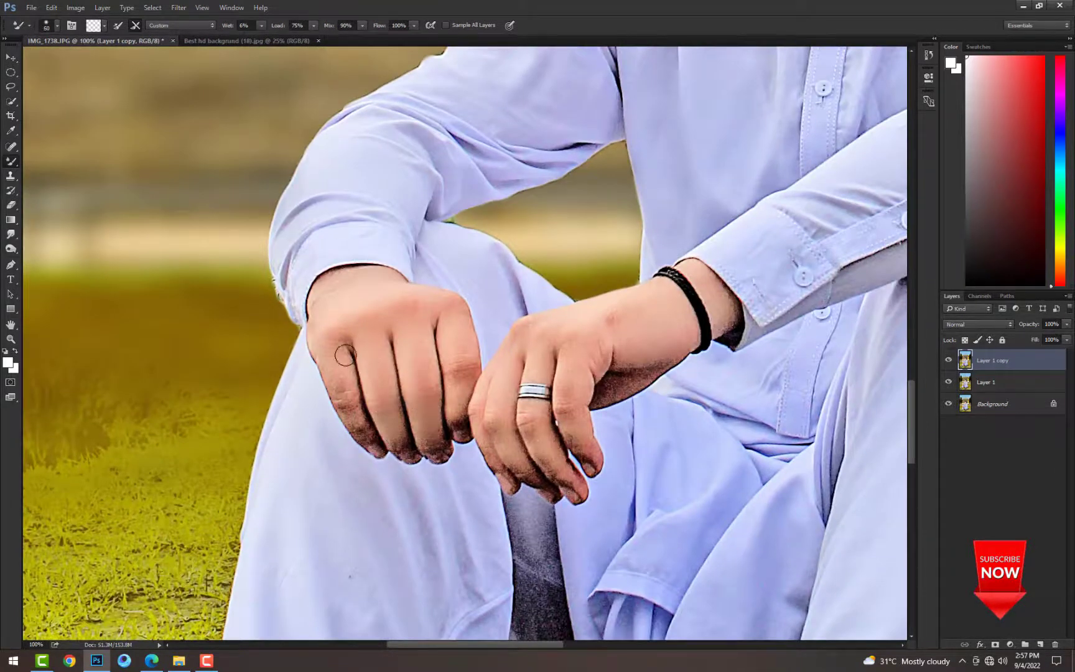
scroll(577, 341, "down", 3)
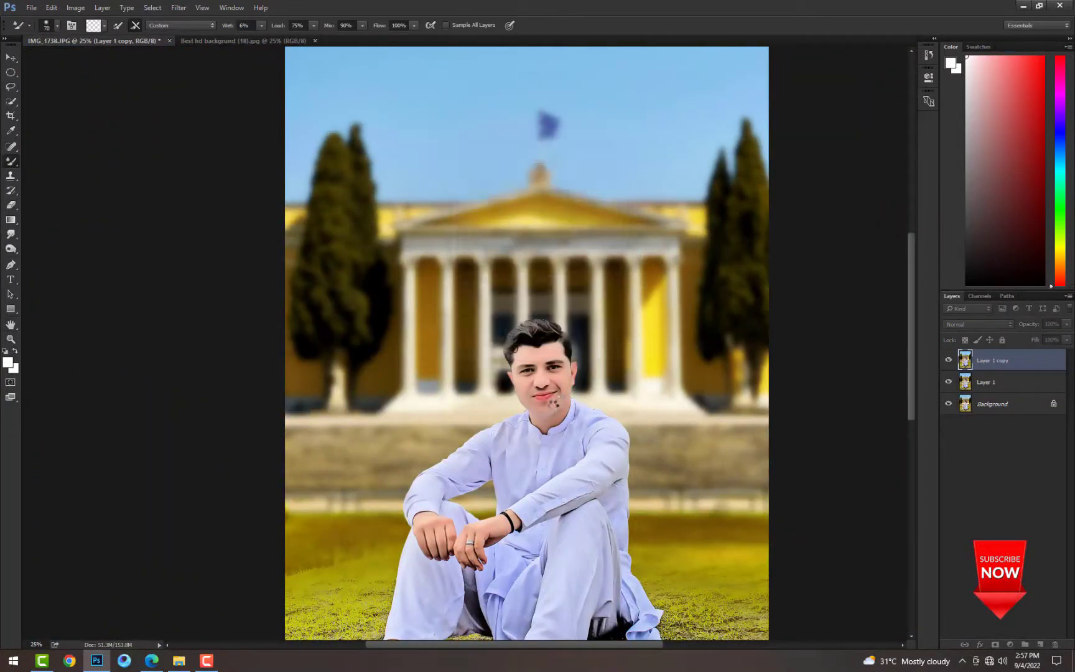
- Erase the layer copy over the collar and shirt front with a 400 px Eraser, and merge it into the layer below
scroll(541, 368, "up", 2)
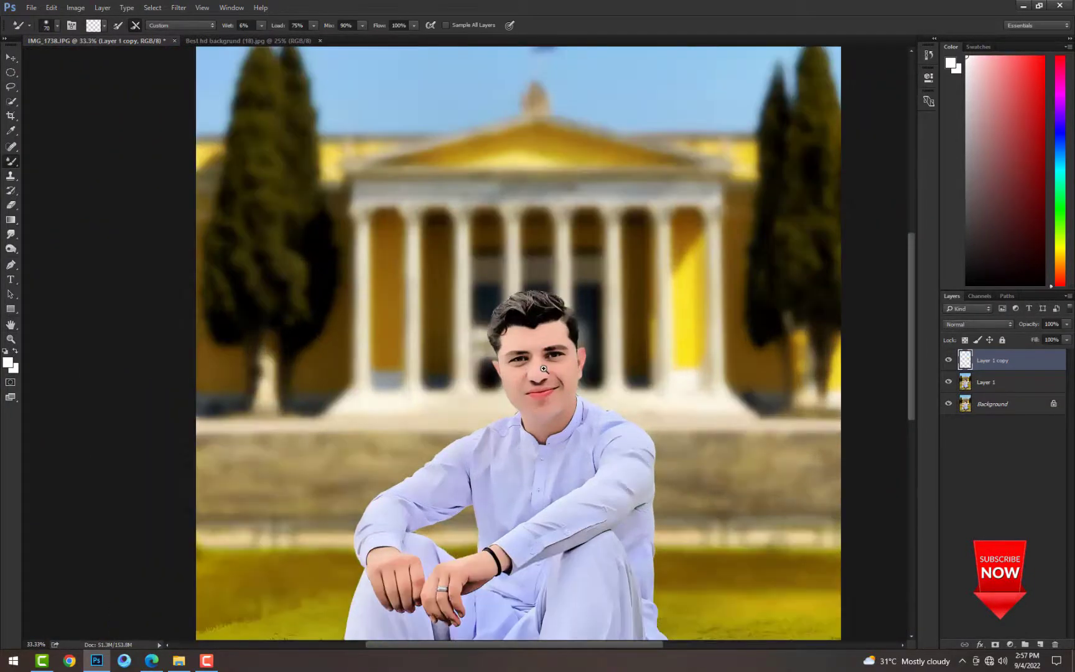
left_click(10, 203)
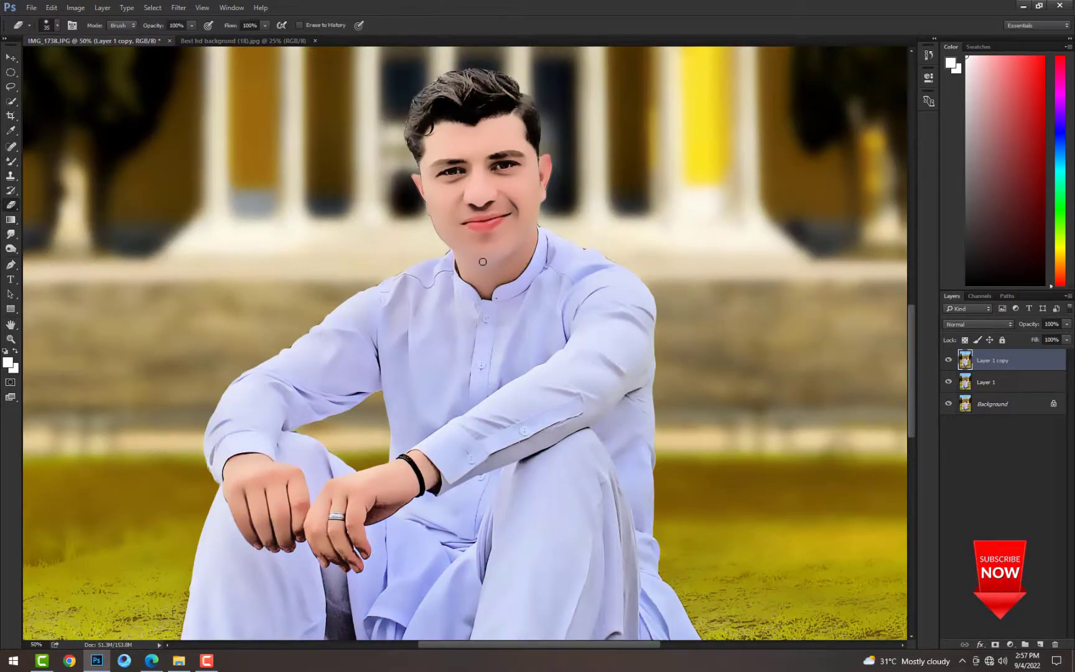
key("bracketright")
key("bracketright")
key("bracketright")
key("bracketright")
key("bracketright")
key("bracketright")
key("bracketright")
key("bracketright")
key("bracketright")
key("bracketright")
key("bracketright")
key("bracketright")
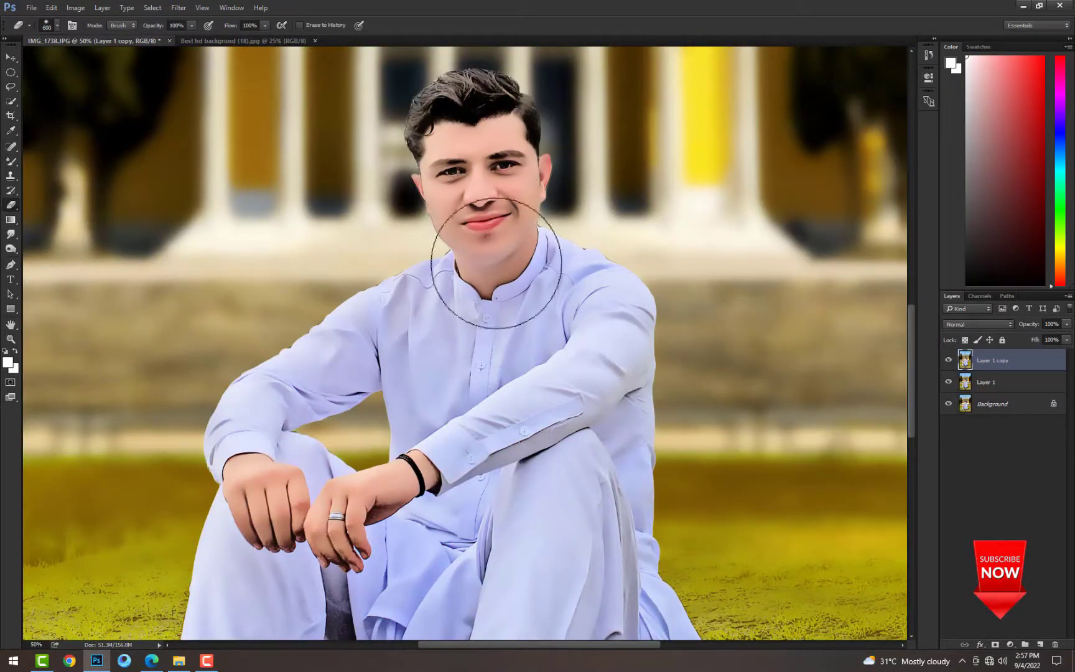
key("bracketleft")
key("bracketleft")
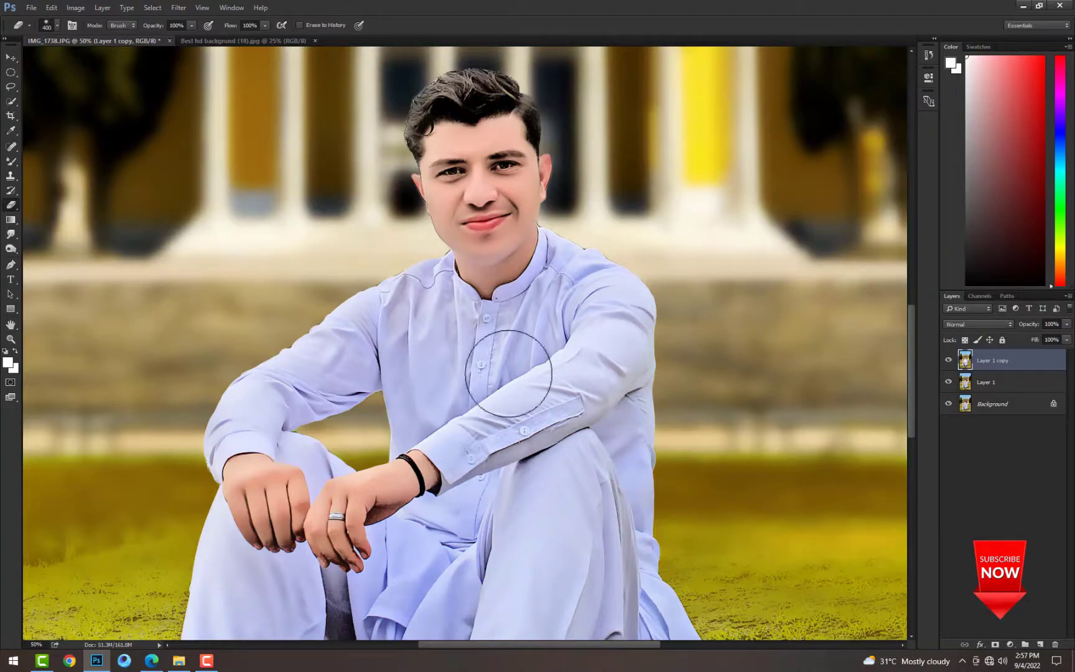
left_click_drag(499, 346, 521, 227)
key("ctrl+minus")
key("ctrl+minus")
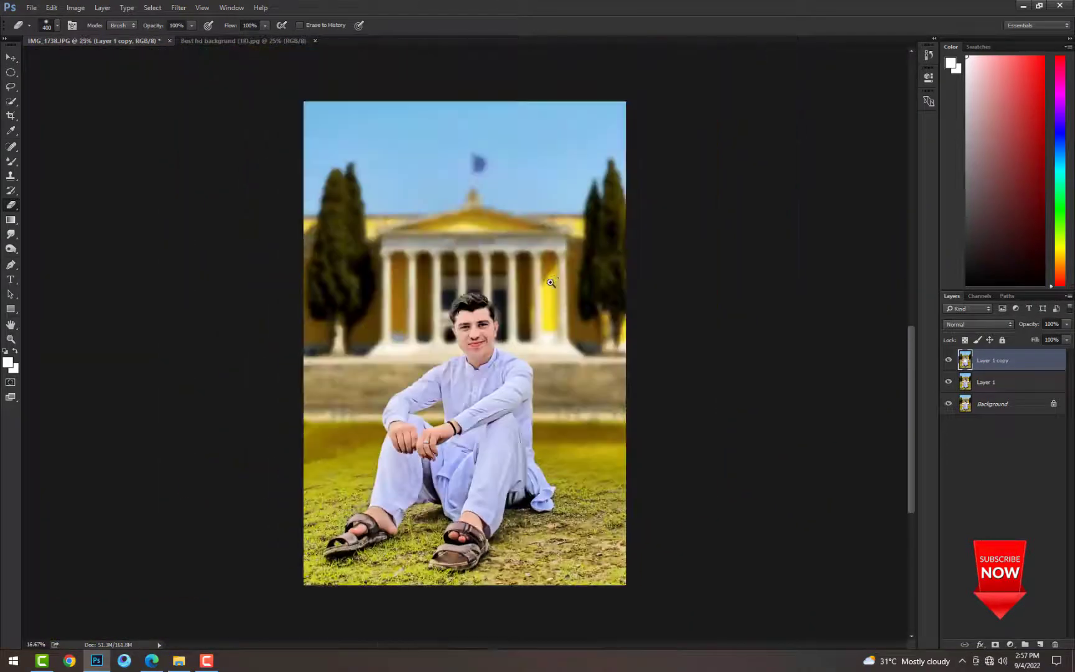
key("ctrl+plus")
key("ctrl+j")
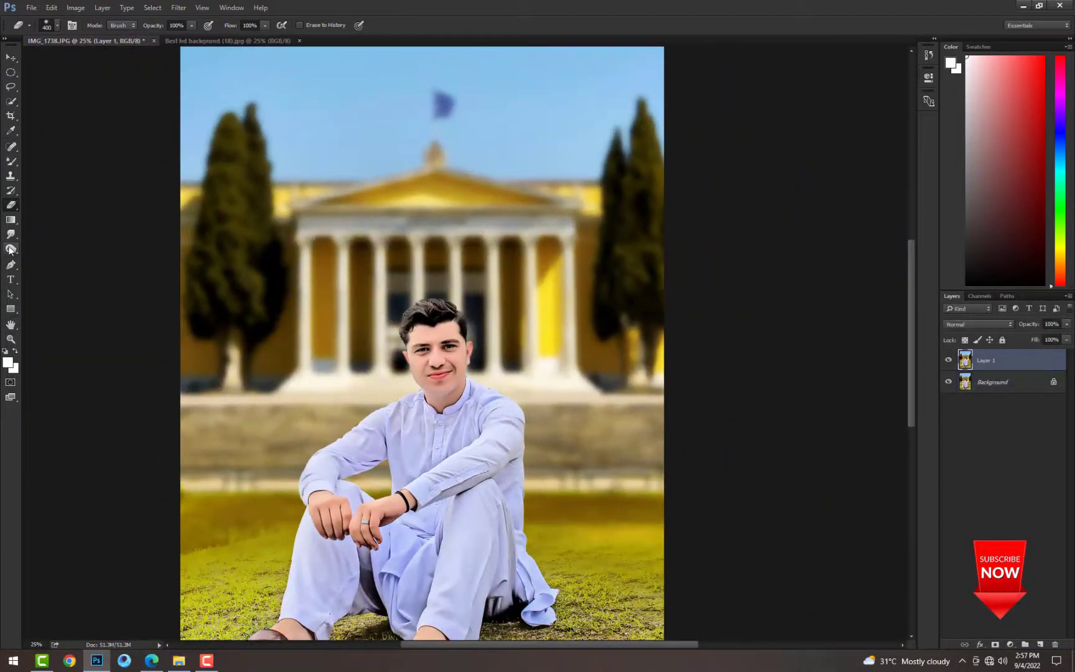
- Darken the hair with the Burn tool at 50% exposure on the midtones, and merge the layer into the background
key("o")
key("ctrl+plus")
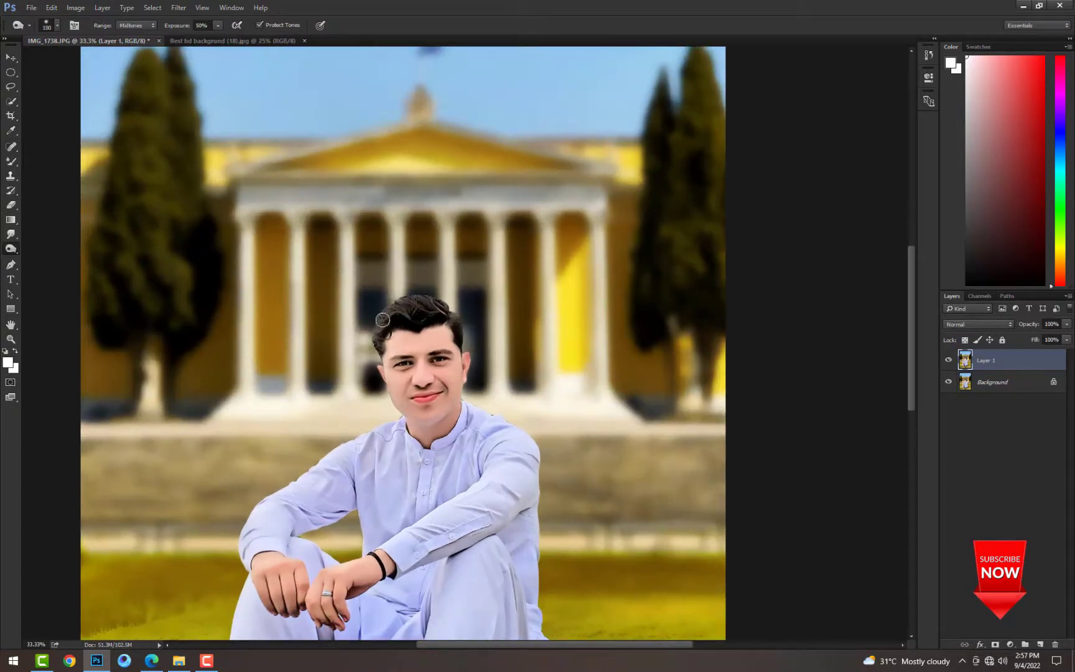
key("ctrl+minus")
key("ctrl+minus")
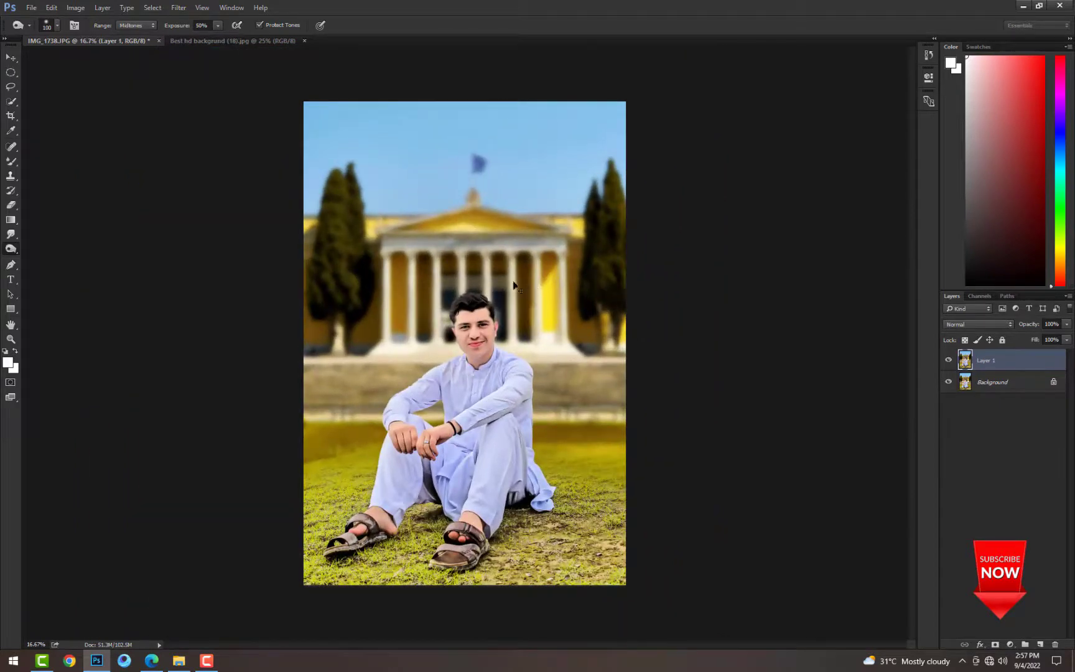
key("ctrl+e")
- Select the entire canvas and apply a stroke along its edges
key("ctrl+a")
left_click(7, 73)
right_click(450, 267)
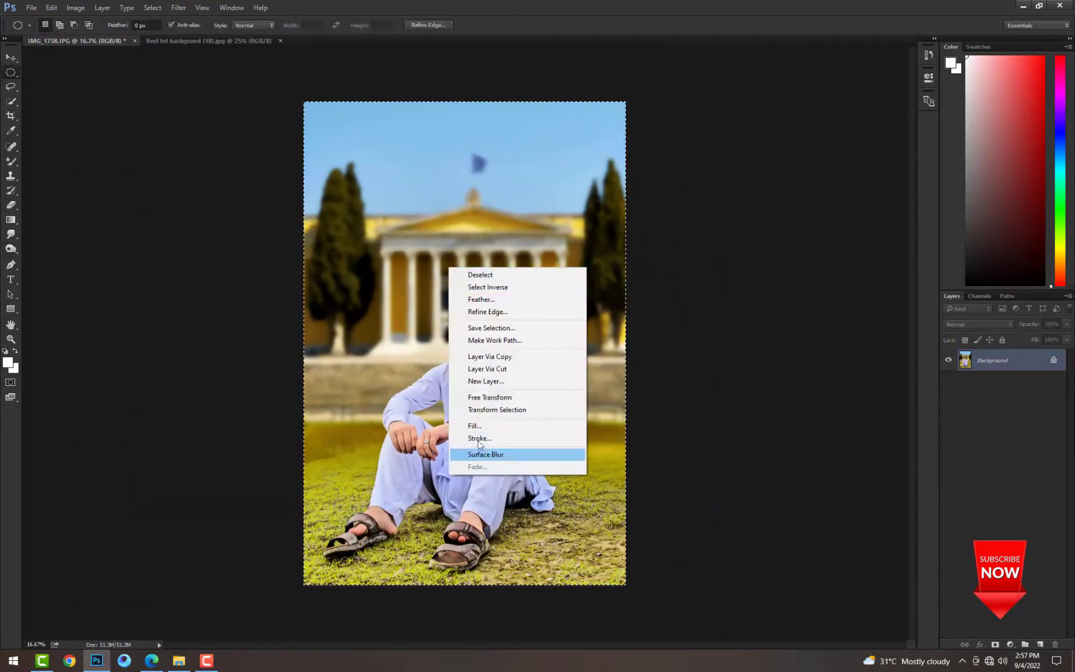
left_click(479, 439)
key("Return")
scroll(219, 189, "up", 1)
scroll(219, 189, "down", 1)
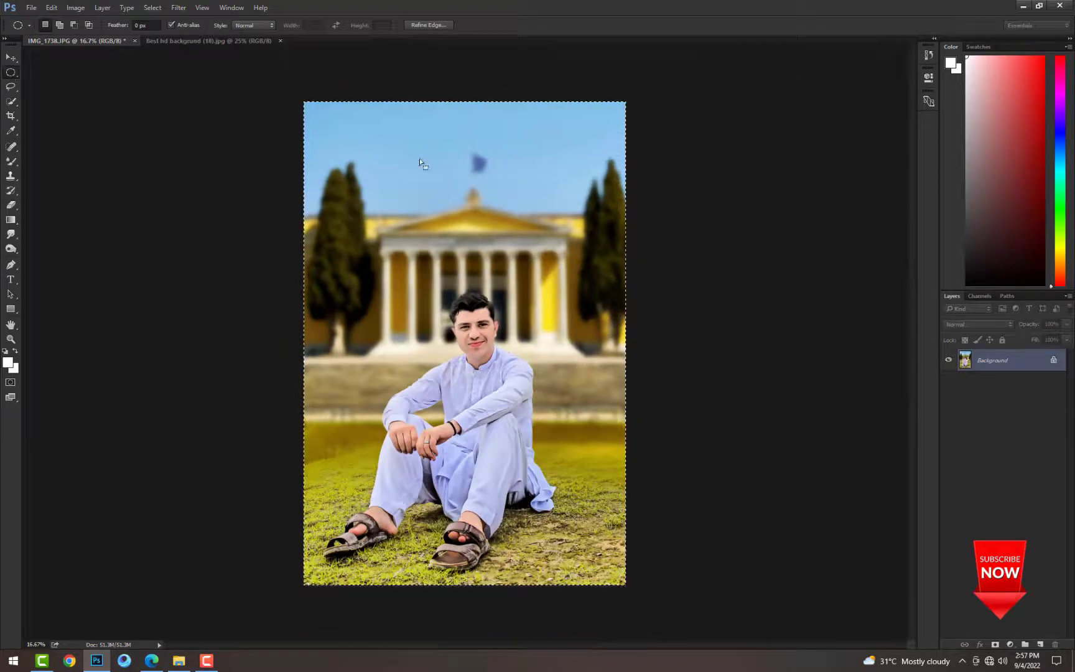
- Clear the selection to check the image border, and reselect the entire canvas for another stroke
key("ctrl+d")
scroll(435, 239, "up", 1)
scroll(453, 244, "down", 1)
key("ctrl+a")
right_click(443, 244)
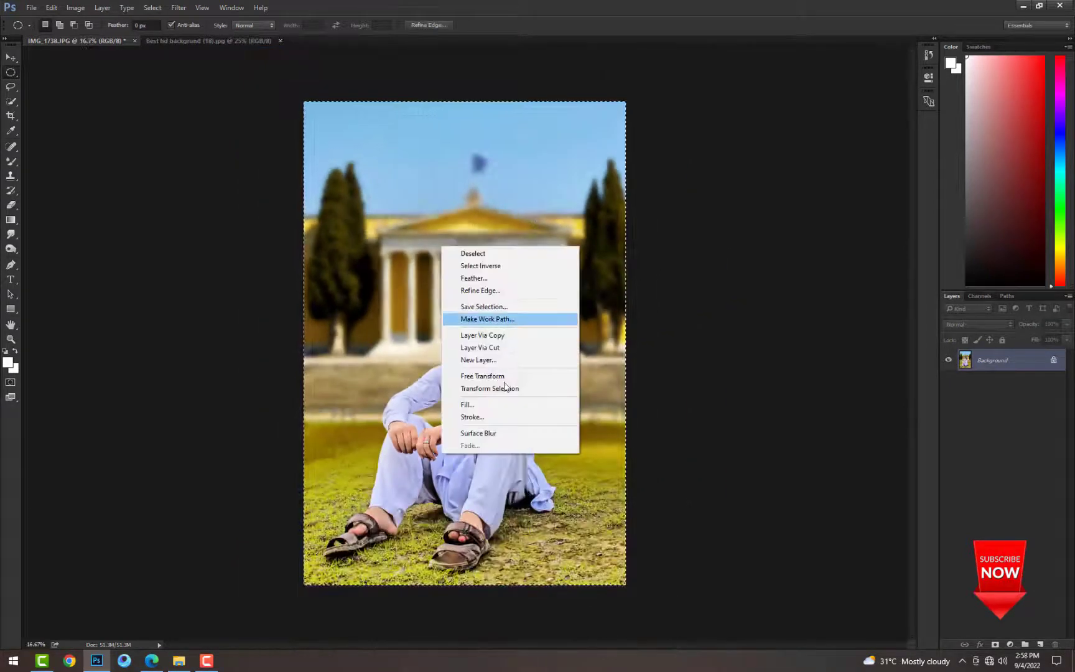